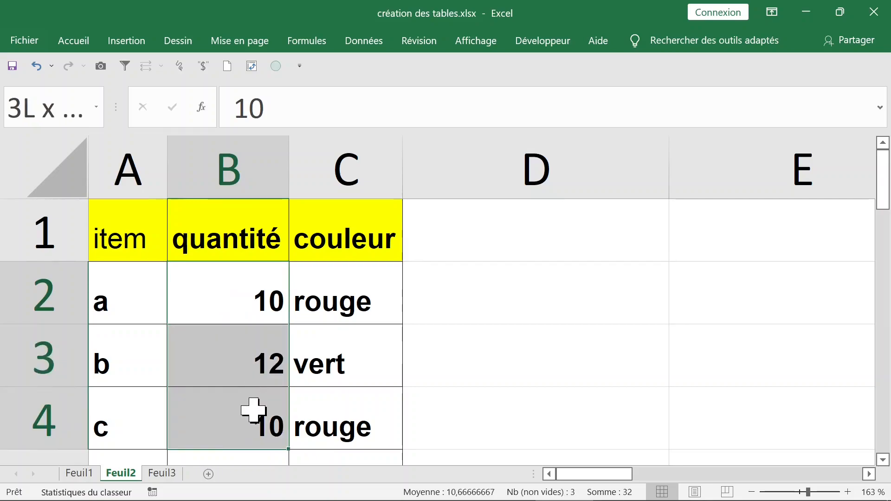
Examine the rows of the item, quantité and couleur source table from its header to its last record.
{"action": "left_click", "coordinate": [353, 304]}
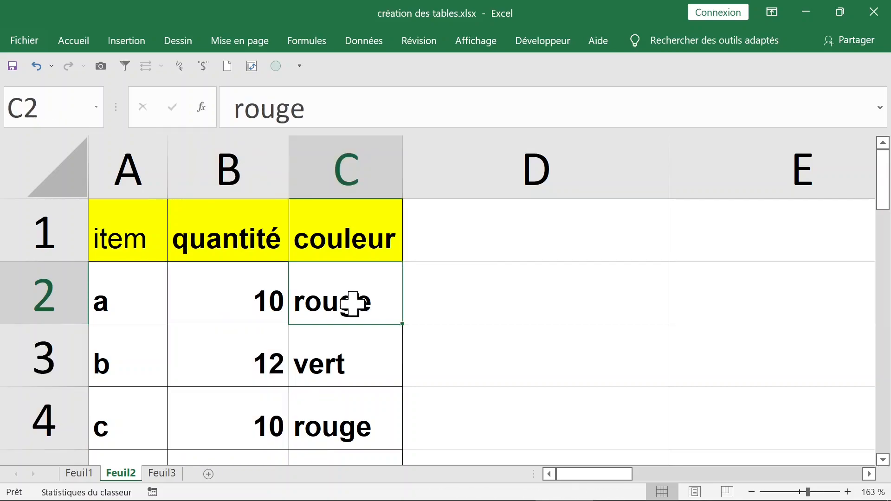
{"action": "key", "text": "Down"}
{"action": "key", "text": "Down"}
{"action": "key", "text": "Down"}
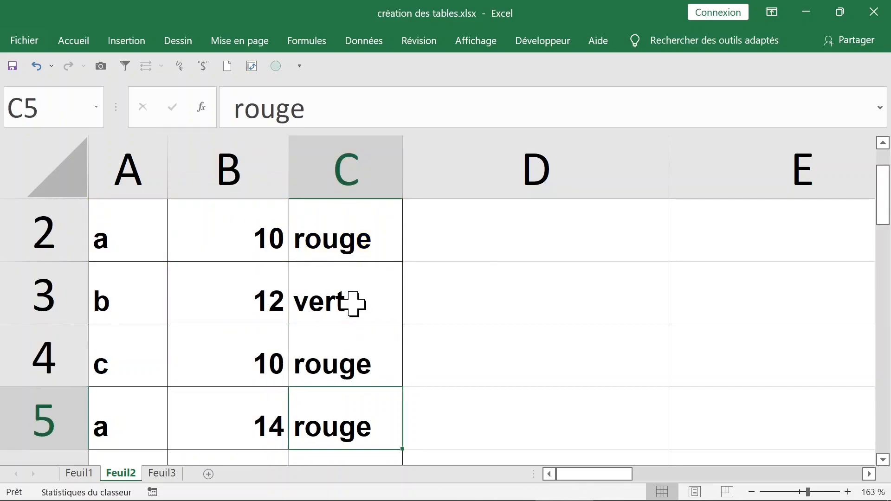
{"action": "key", "text": "Left"}
{"action": "key", "text": "Left"}
{"action": "key", "text": "Down"}
{"action": "key", "text": "Down"}
{"action": "key", "text": "Down"}
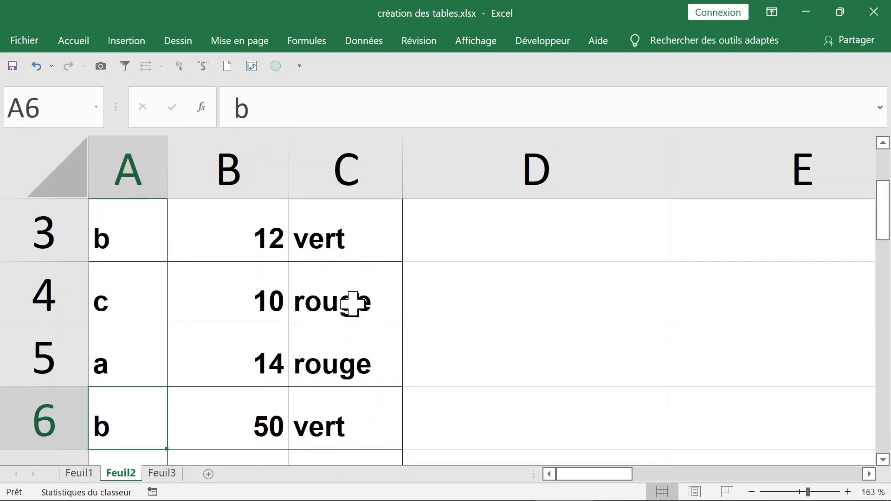
{"action": "key", "text": "Down"}
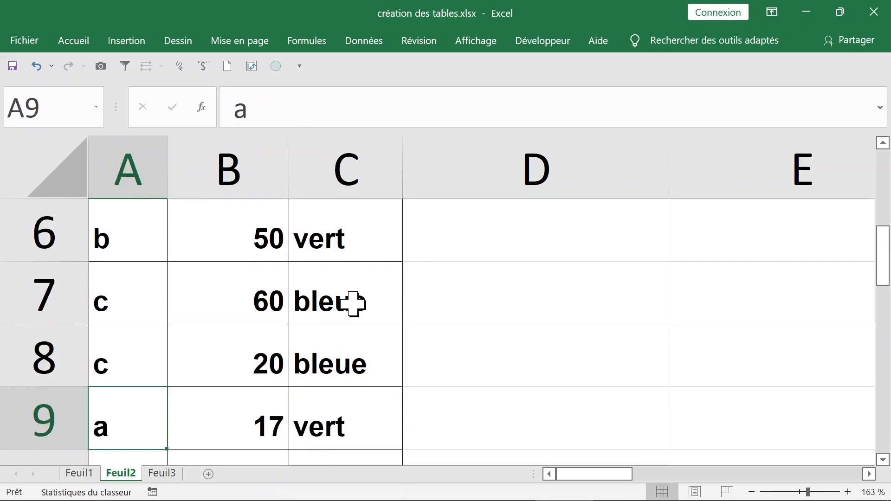
{"action": "key", "text": "Down"}
{"action": "key", "text": "Down"}
{"action": "key", "text": "Up"}
{"action": "key", "text": "Up"}
{"action": "key", "text": "Up"}
{"action": "key", "text": "Up"}
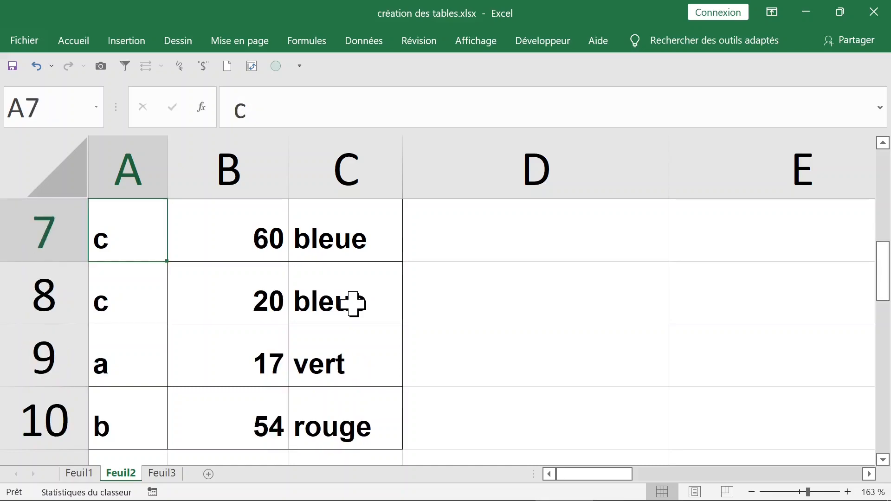
{"action": "key", "text": "ctrl+Home"}
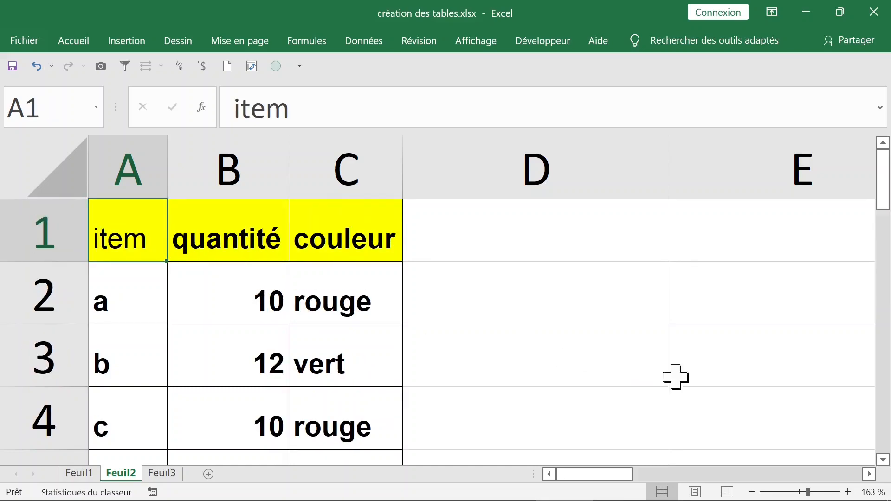
Examine the whole source table in A1:C10 at once, together with the empty columns next to it.
{"action": "left_click_drag", "start_coordinate": [802, 492], "coordinate": [787, 493]}
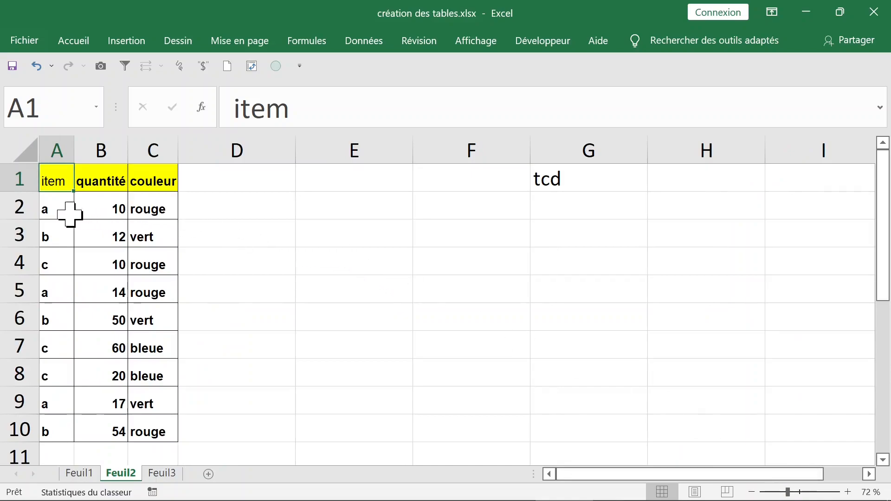
{"action": "left_click", "coordinate": [54, 213]}
{"action": "left_click_drag", "start_coordinate": [64, 214], "coordinate": [89, 215]}
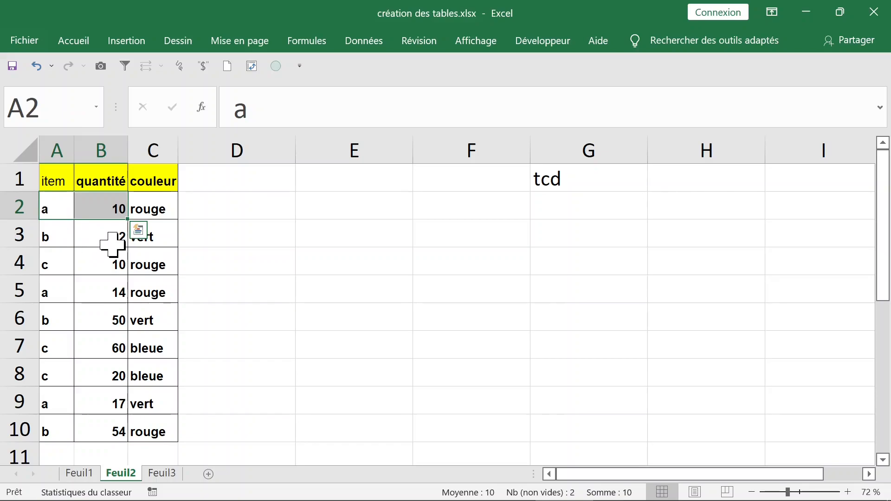
{"action": "left_click", "coordinate": [218, 206]}
{"action": "left_click", "coordinate": [151, 205]}
{"action": "left_click", "coordinate": [279, 215]}
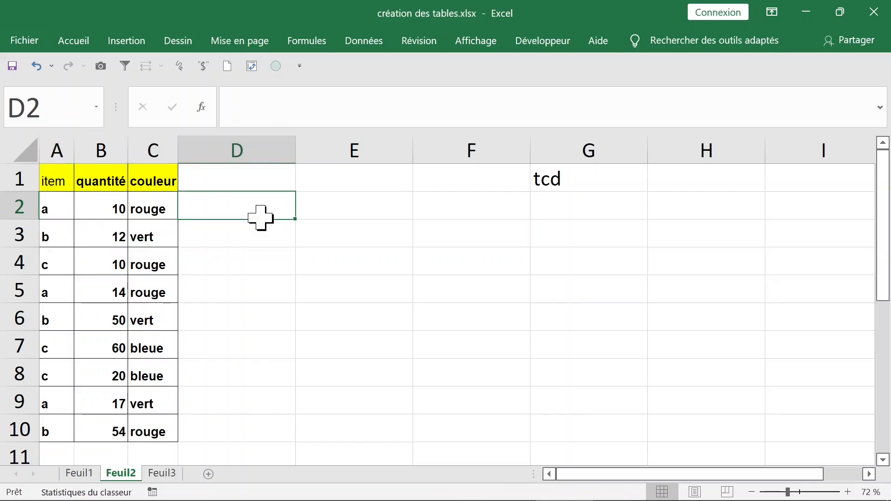
{"action": "left_click", "coordinate": [494, 202]}
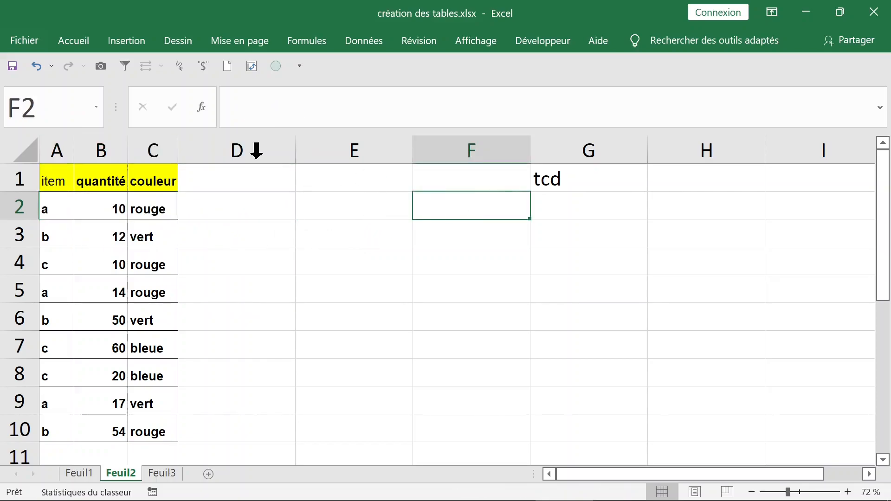
{"action": "left_click", "coordinate": [79, 237]}
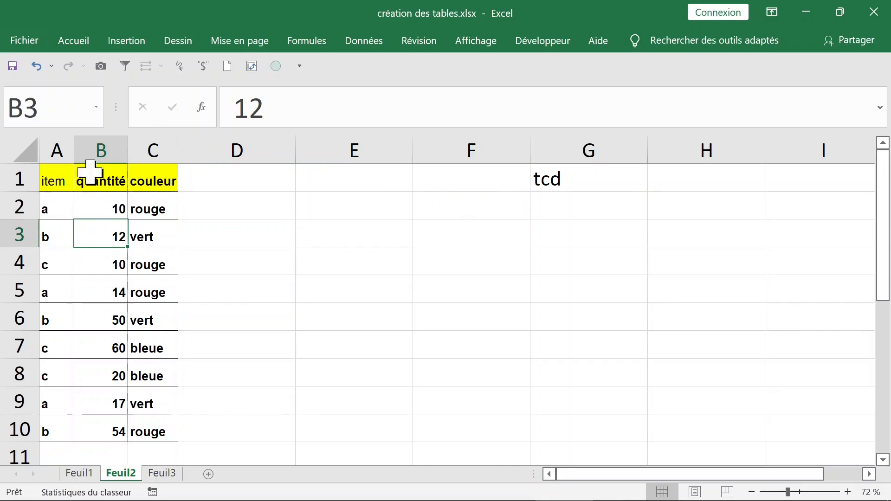
Create a pivot table from the range Feuil2!$A$1:$C$10 on a new worksheet.
{"action": "left_click_drag", "start_coordinate": [61, 175], "coordinate": [147, 431]}
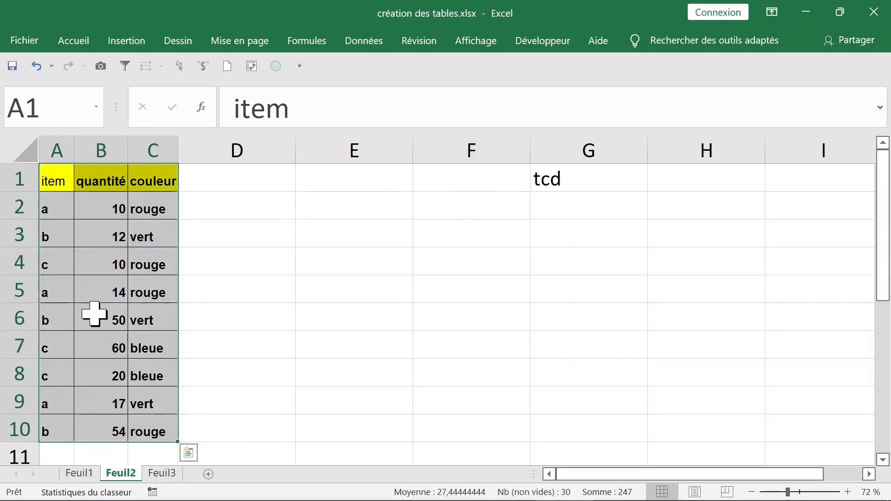
{"action": "left_click", "coordinate": [95, 265]}
{"action": "left_click", "coordinate": [120, 46]}
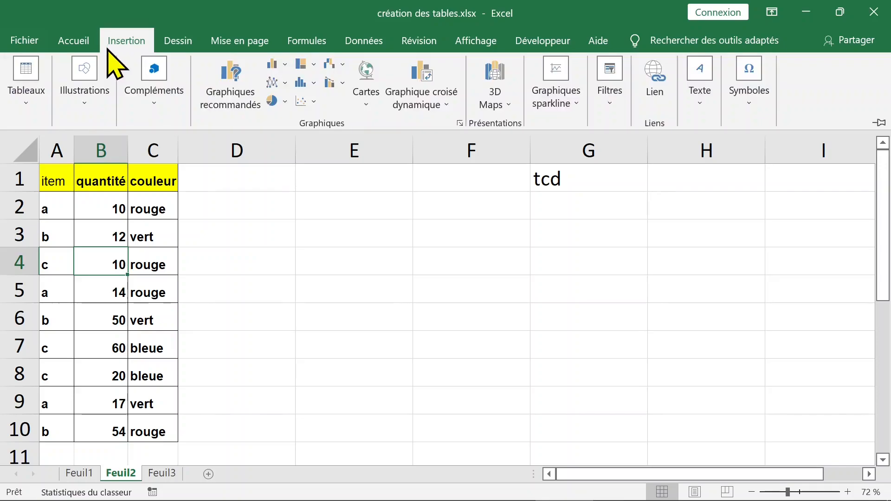
{"action": "left_click", "coordinate": [34, 81]}
{"action": "left_click", "coordinate": [47, 152]}
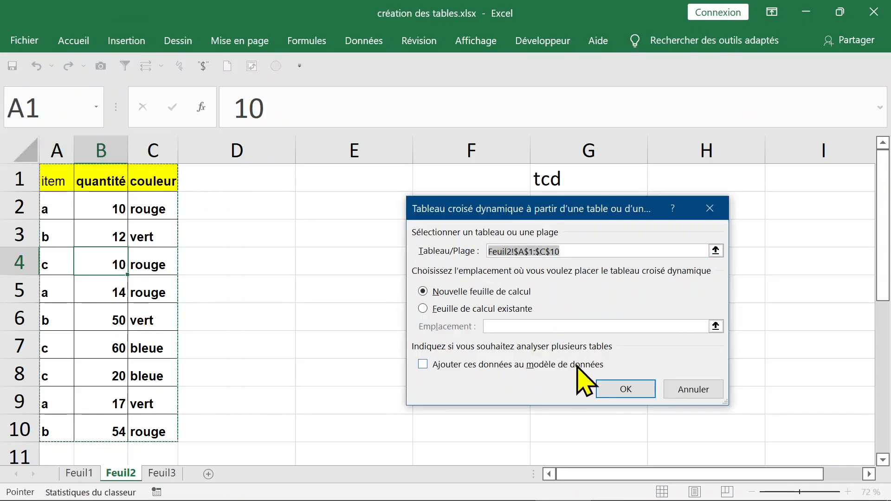
{"action": "left_click", "coordinate": [611, 386]}
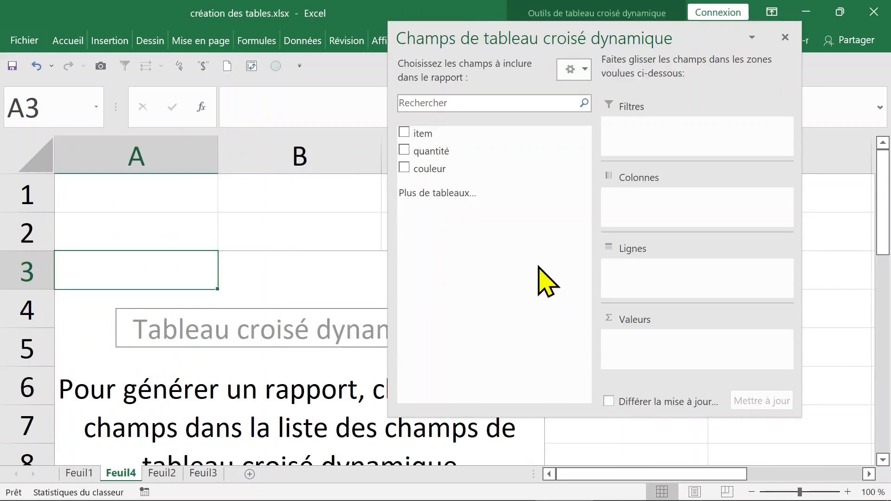
Reposition and enlarge the pivot table field list, and set its layout to stacked field and area sections (Sections Champs et Zones empilées).
{"action": "left_click_drag", "start_coordinate": [599, 45], "coordinate": [552, 37]}
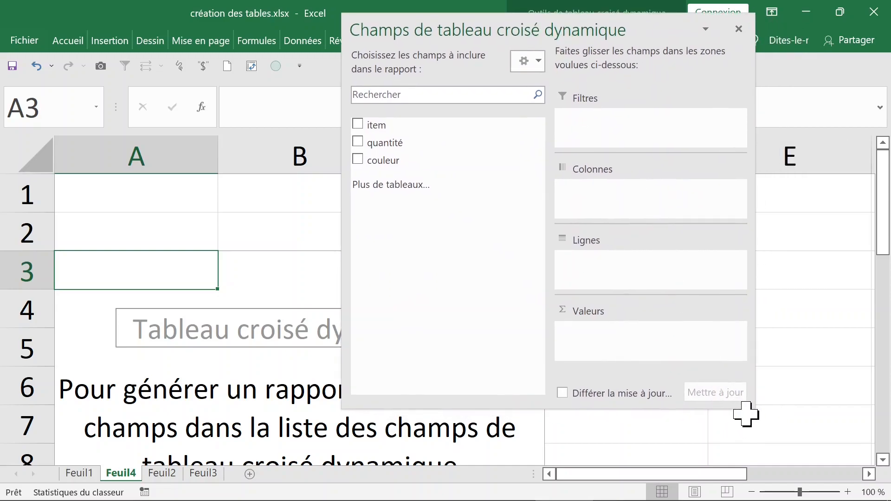
{"action": "left_click_drag", "start_coordinate": [753, 406], "coordinate": [849, 450]}
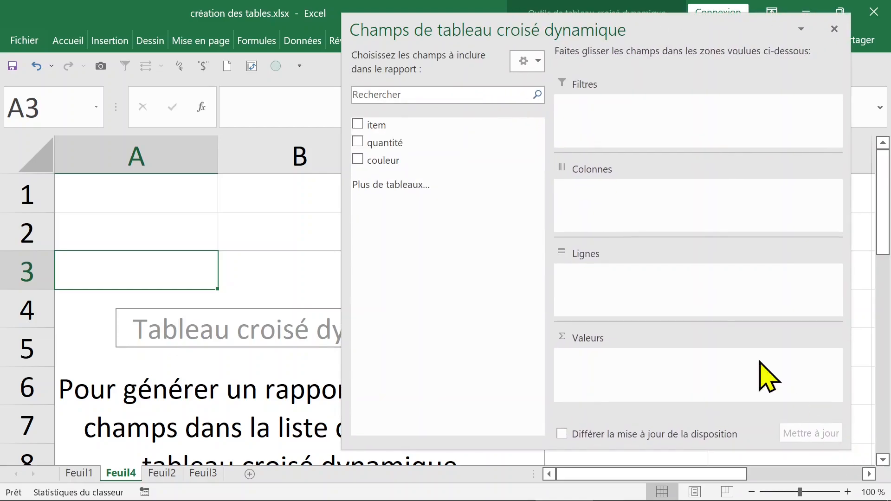
{"action": "left_click", "coordinate": [537, 62]}
{"action": "left_click", "coordinate": [537, 62]}
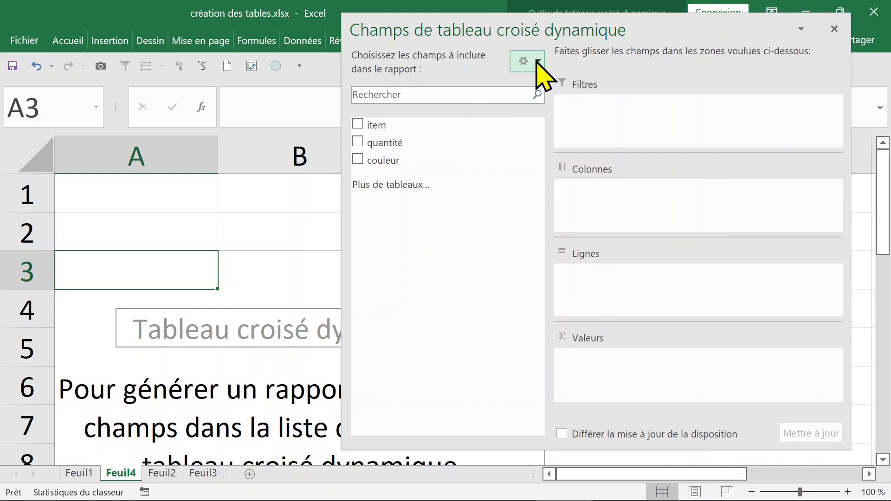
{"action": "left_click", "coordinate": [537, 61]}
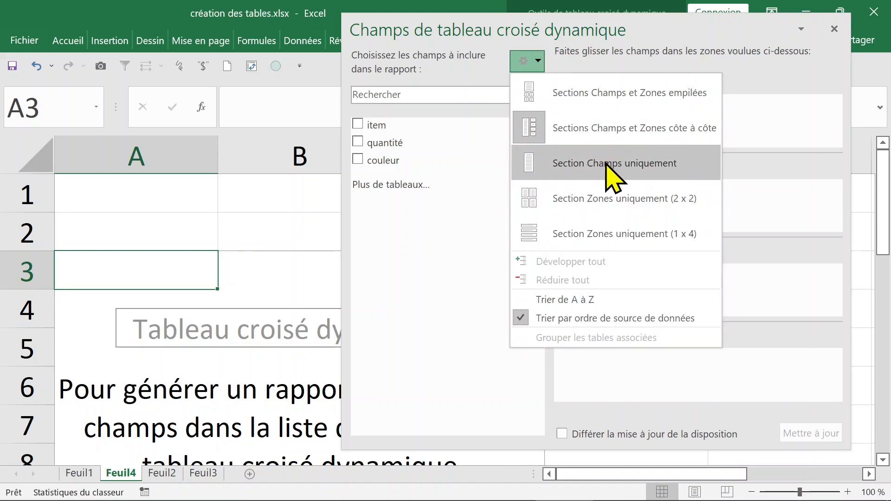
{"action": "left_click", "coordinate": [586, 92]}
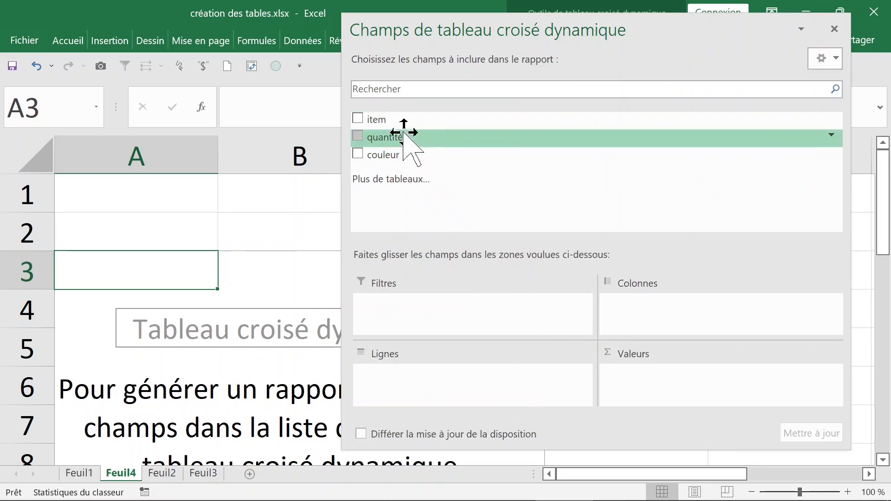
Add item to the pivot table's rows and the sum of quantité to its values, and close the field list.
{"action": "left_click", "coordinate": [357, 119]}
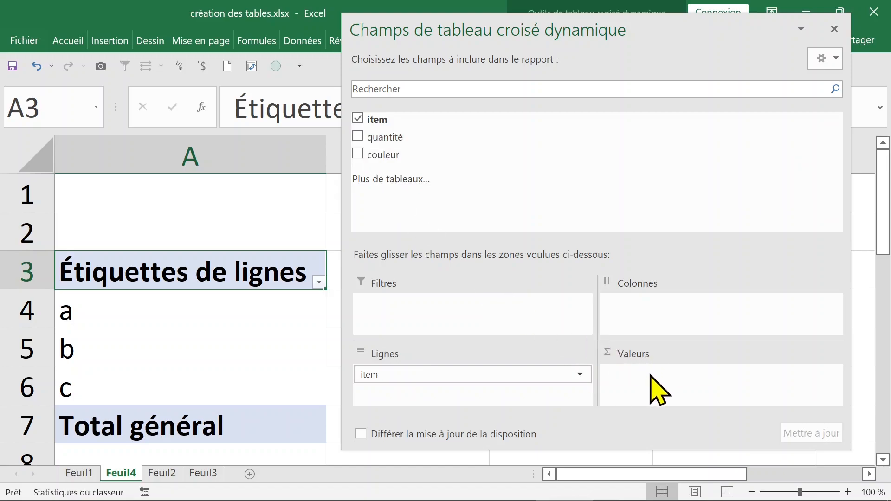
{"action": "left_click", "coordinate": [357, 136]}
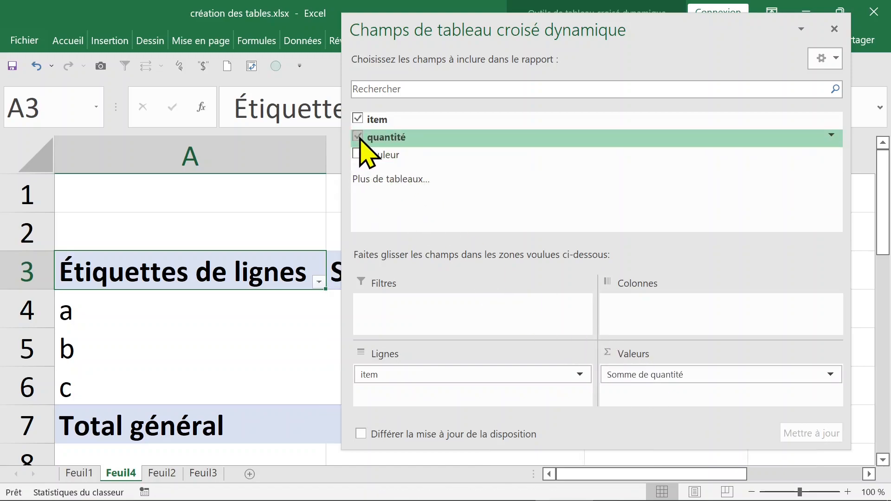
{"action": "left_click_drag", "start_coordinate": [390, 35], "coordinate": [465, 32]}
{"action": "left_click", "coordinate": [433, 136]}
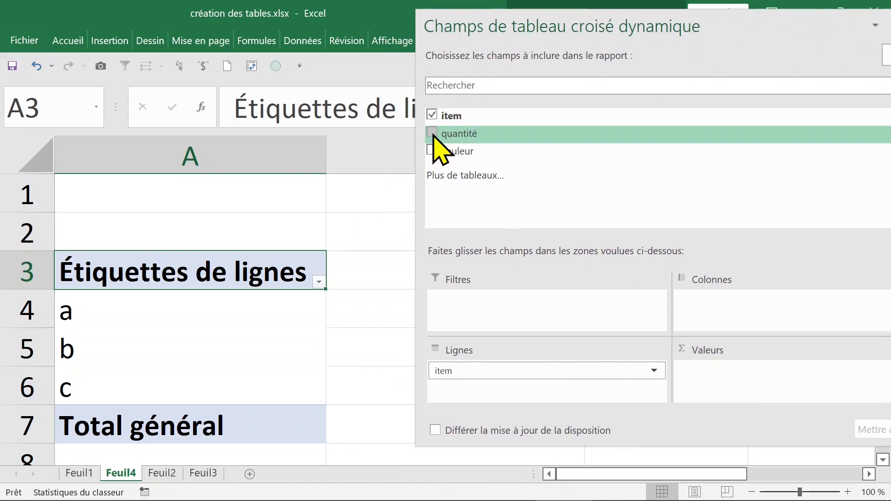
{"action": "left_click_drag", "start_coordinate": [457, 133], "coordinate": [752, 387]}
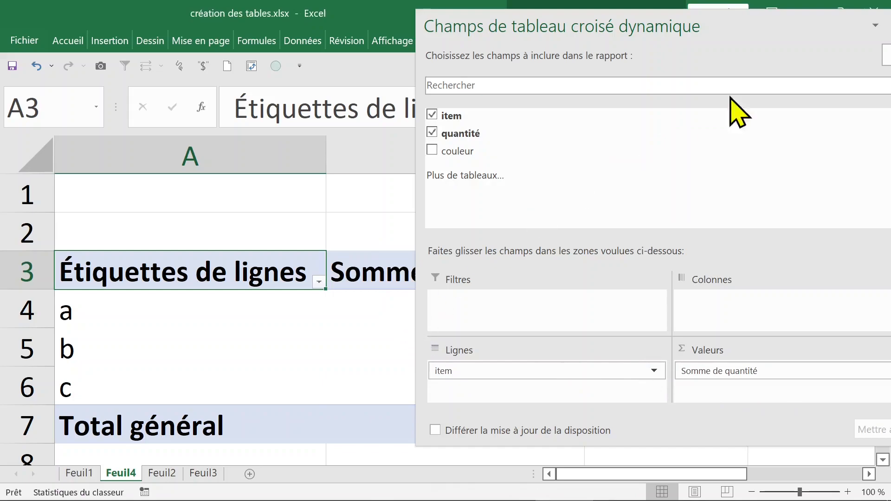
{"action": "left_click_drag", "start_coordinate": [805, 16], "coordinate": [577, 50]}
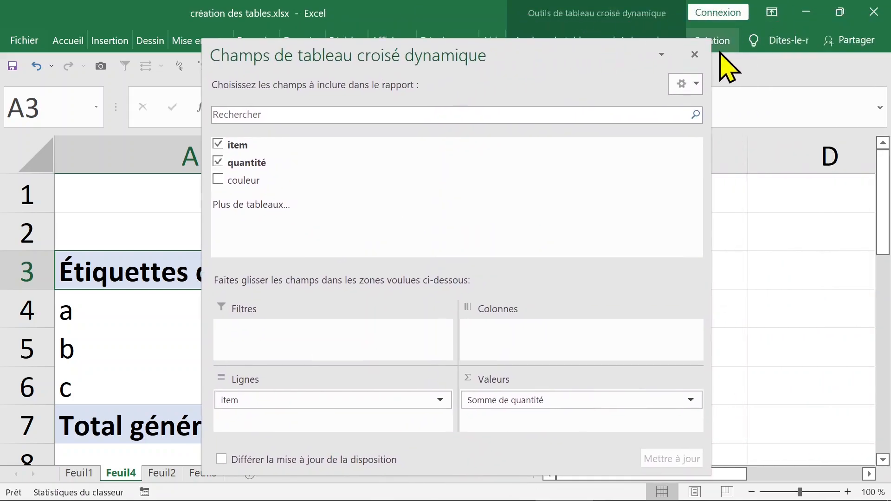
{"action": "left_click", "coordinate": [695, 54]}
Examine the pivot table's summed quantity for item a and its two column headers.
{"action": "left_click", "coordinate": [471, 308]}
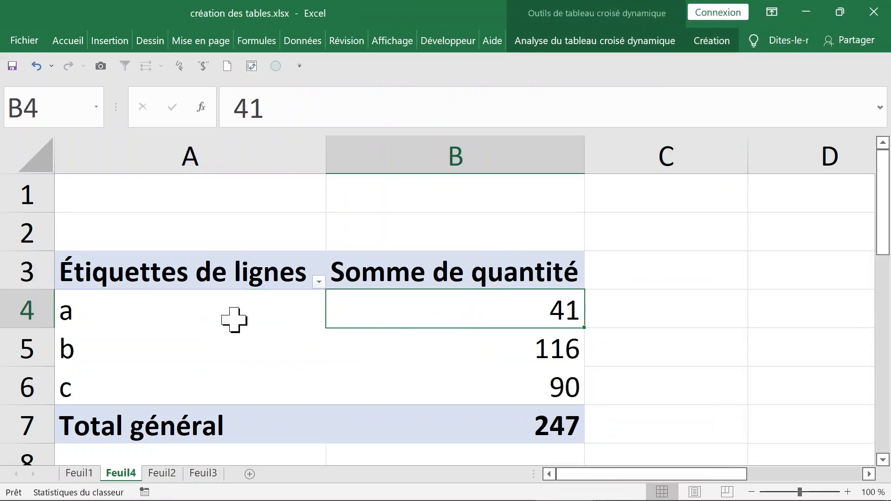
{"action": "left_click", "coordinate": [116, 320]}
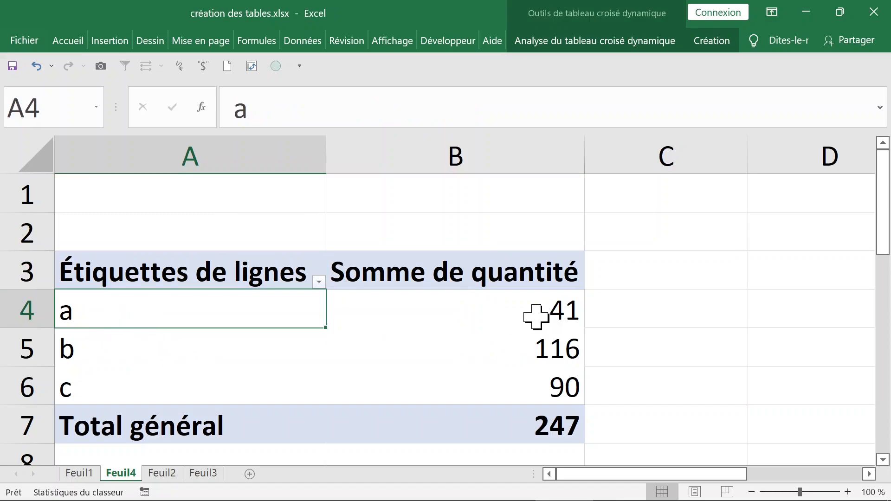
{"action": "left_click", "coordinate": [501, 312]}
{"action": "left_click", "coordinate": [390, 279]}
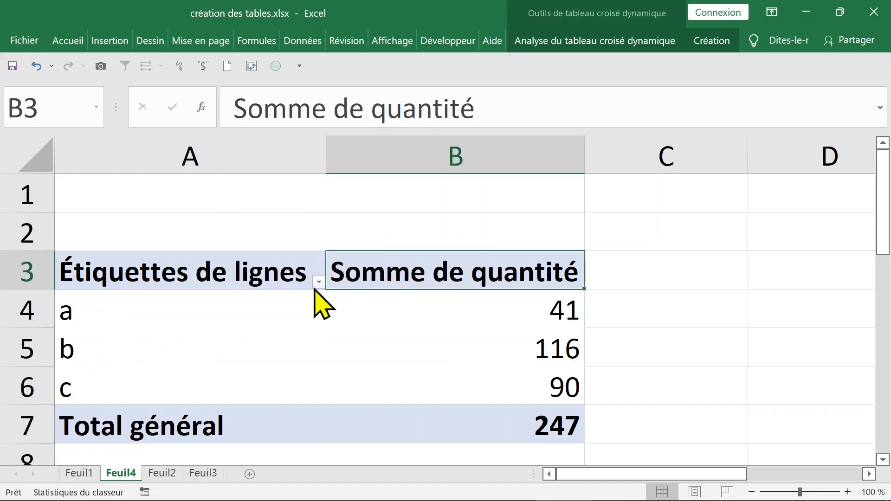
{"action": "left_click", "coordinate": [166, 280]}
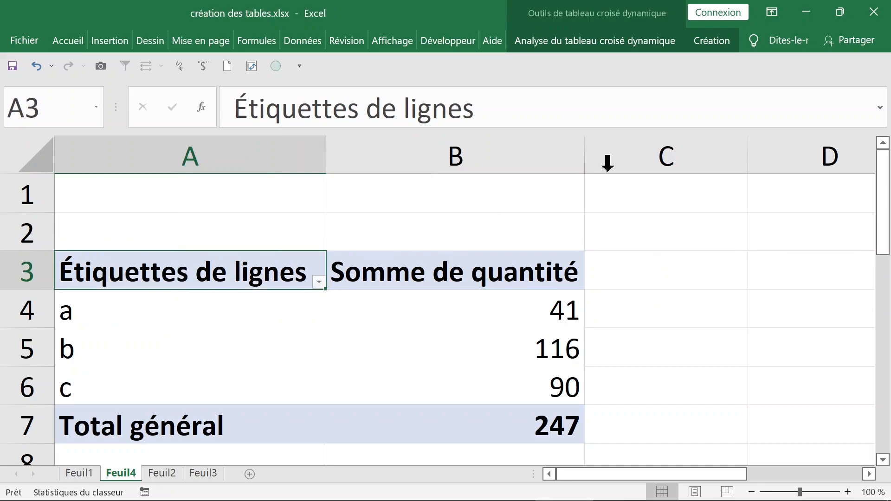
Change the pivot table's report layout to tabular form and check the headers and first summed value.
{"action": "left_click", "coordinate": [703, 41]}
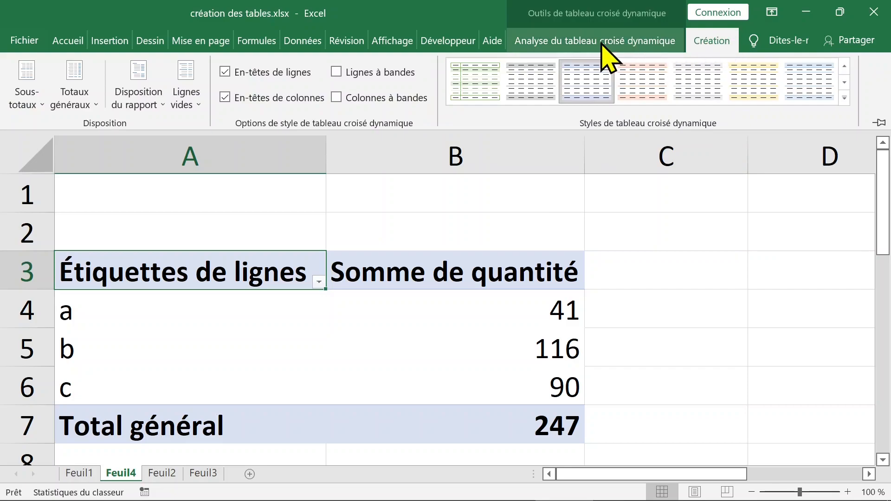
{"action": "left_click", "coordinate": [600, 43]}
{"action": "left_click", "coordinate": [712, 40]}
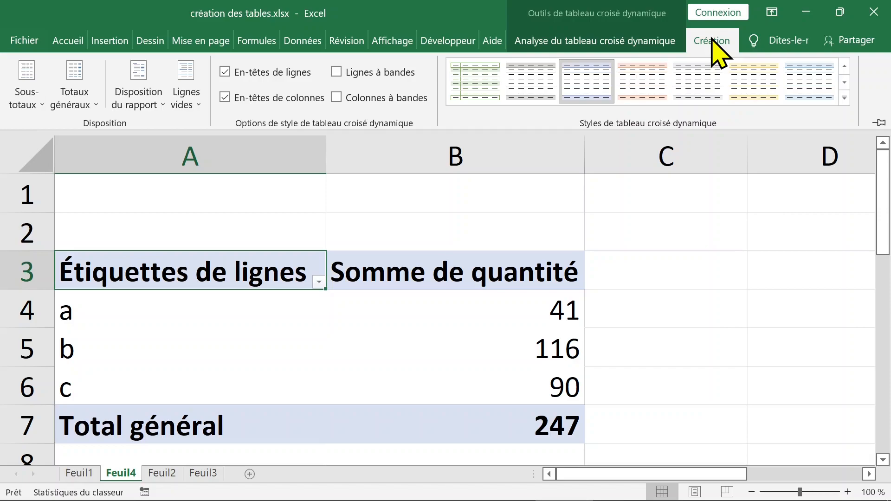
{"action": "left_click", "coordinate": [158, 111]}
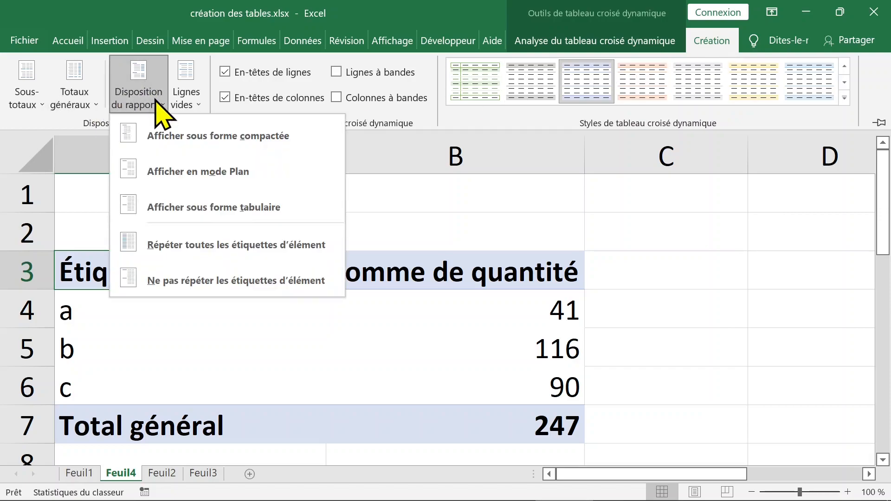
{"action": "left_click", "coordinate": [181, 207]}
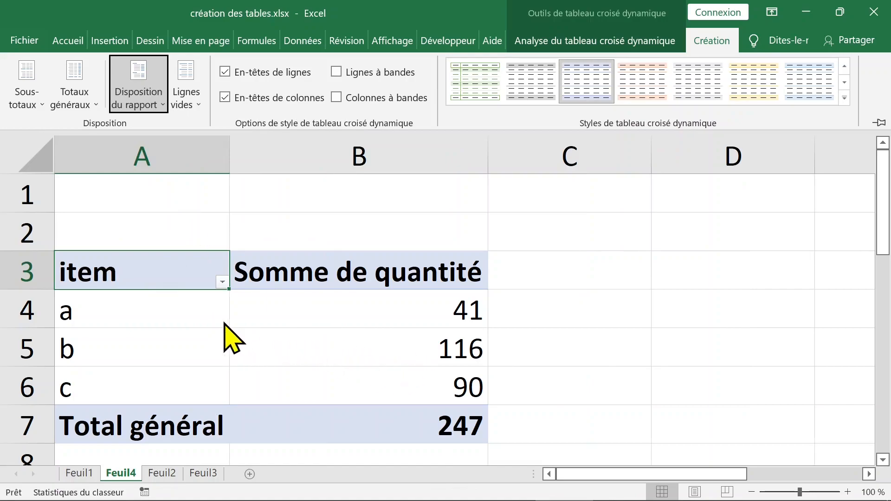
{"action": "left_click", "coordinate": [363, 299]}
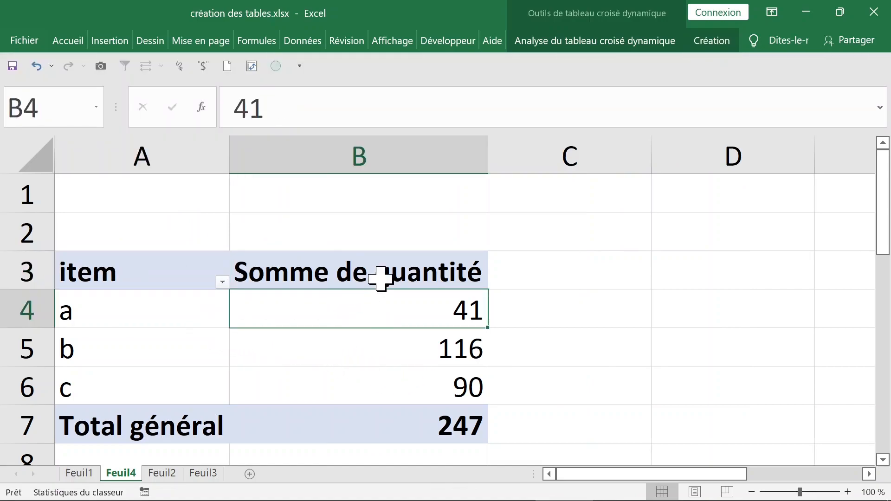
{"action": "left_click", "coordinate": [381, 279]}
{"action": "left_click", "coordinate": [377, 304]}
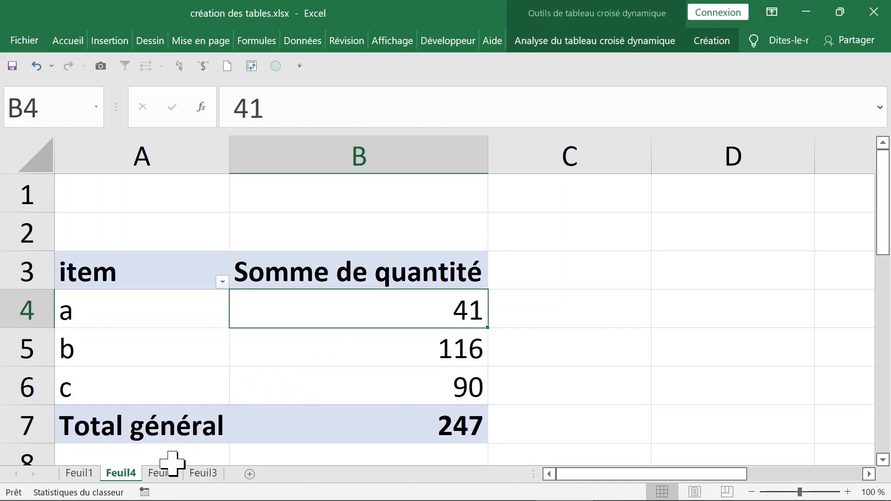
Compare the pivot table's item sums with the couleur column of the source data on Feuil2, and return to Feuil4.
{"action": "left_click_drag", "start_coordinate": [104, 314], "coordinate": [424, 377]}
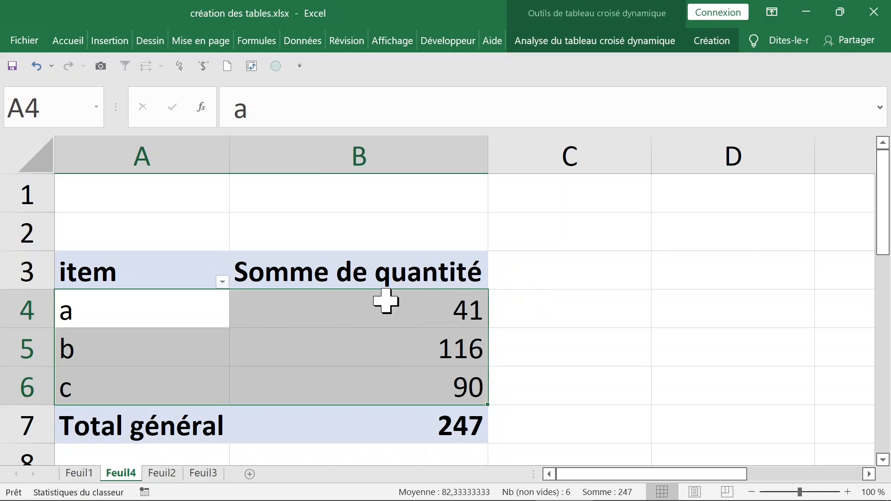
{"action": "mouse_move", "coordinate": [386, 301]}
{"action": "left_click", "coordinate": [164, 473]}
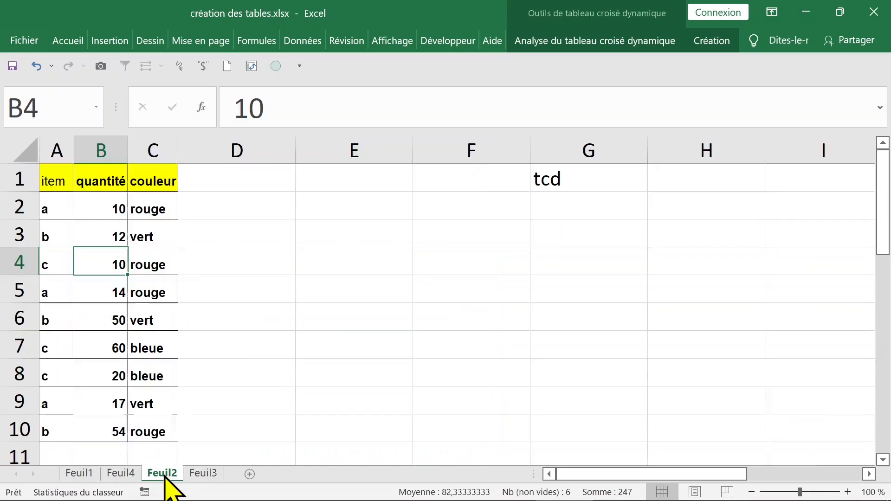
{"action": "left_click", "coordinate": [149, 210]}
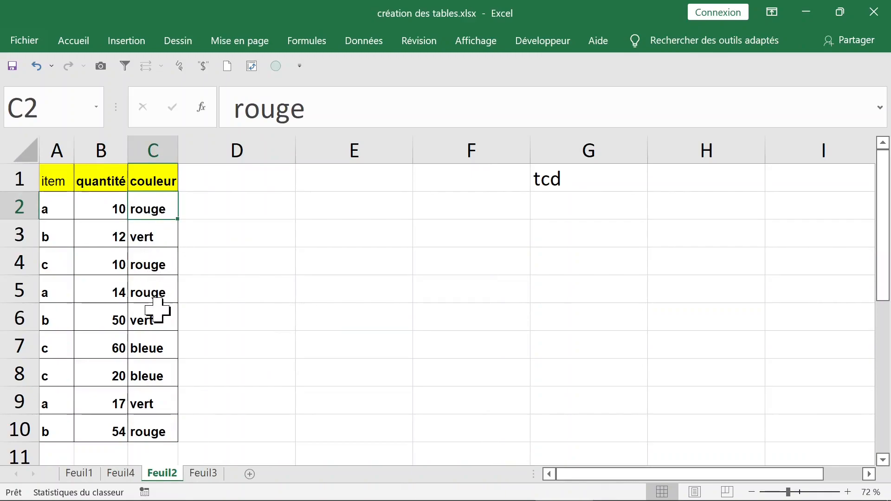
{"action": "left_click", "coordinate": [120, 473]}
Show the pivot table's field list again, add couleur to the columns area, and close the list.
{"action": "left_click", "coordinate": [353, 305]}
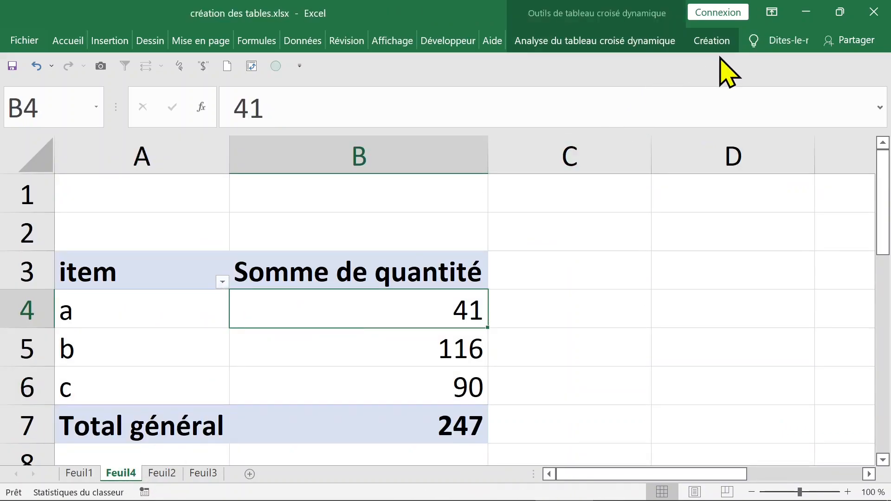
{"action": "left_click", "coordinate": [716, 40]}
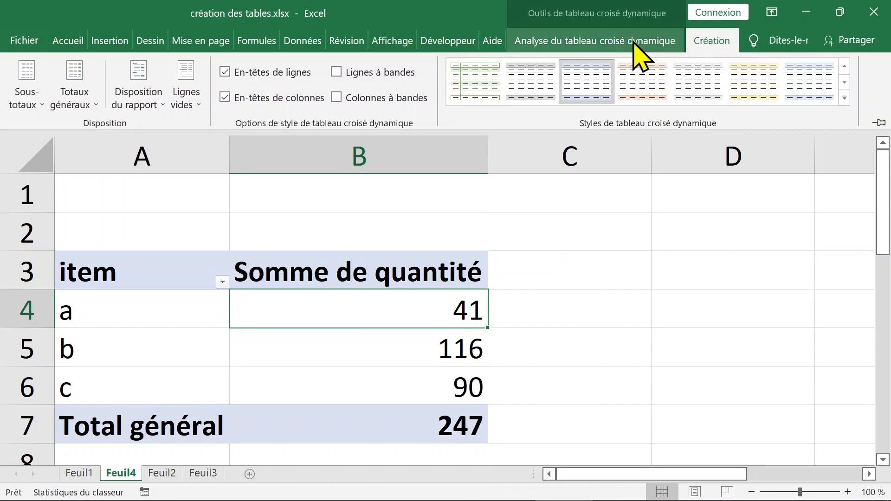
{"action": "left_click", "coordinate": [710, 42]}
{"action": "left_click", "coordinate": [609, 45]}
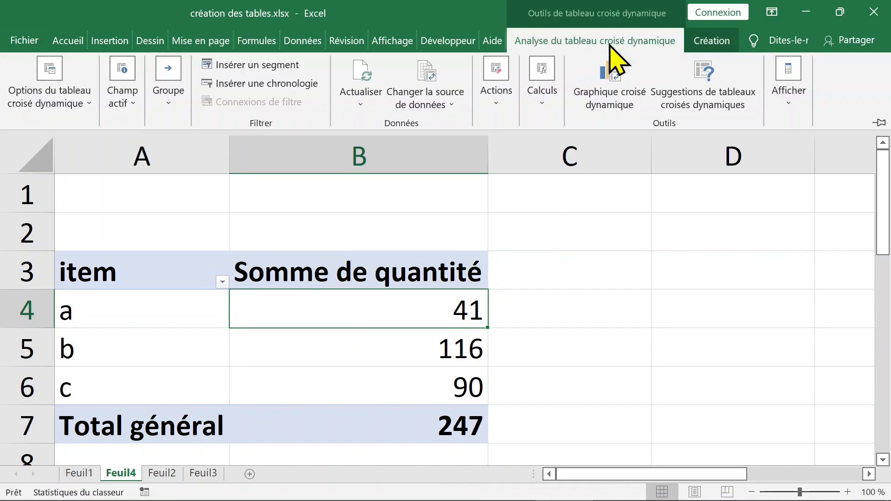
{"action": "left_click", "coordinate": [789, 93]}
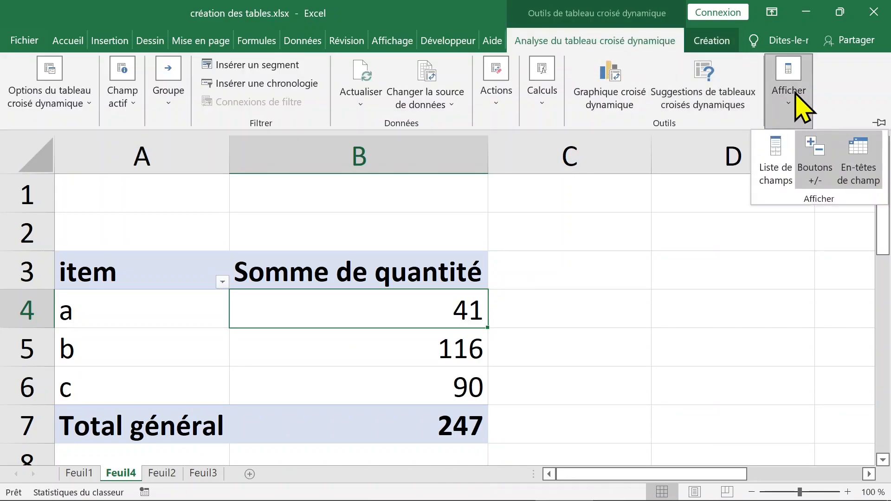
{"action": "left_click", "coordinate": [784, 160]}
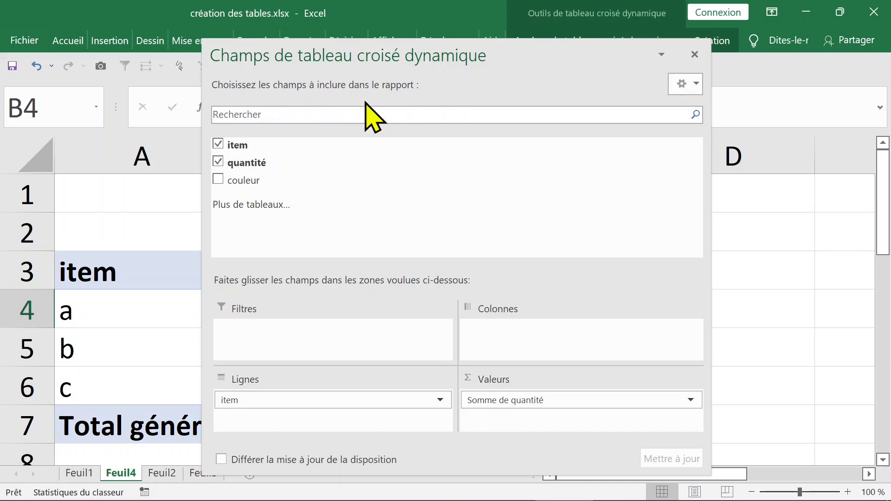
{"action": "left_click_drag", "start_coordinate": [245, 182], "coordinate": [513, 328]}
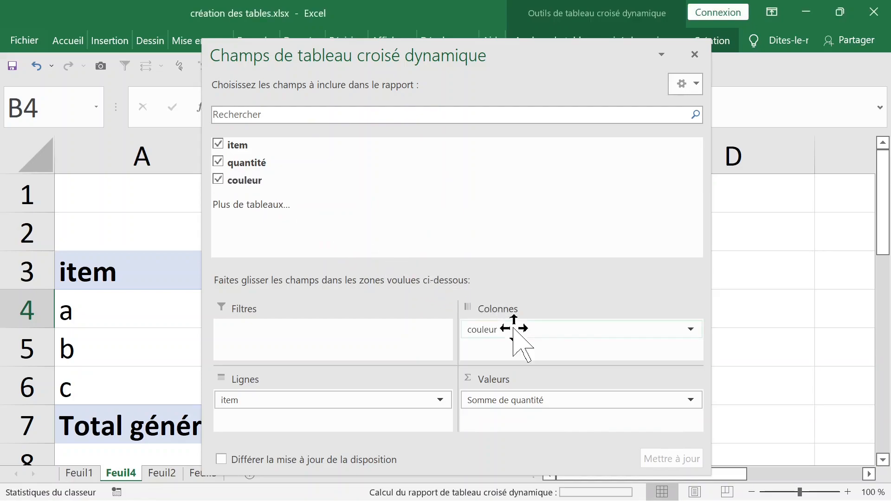
{"action": "left_click", "coordinate": [694, 54]}
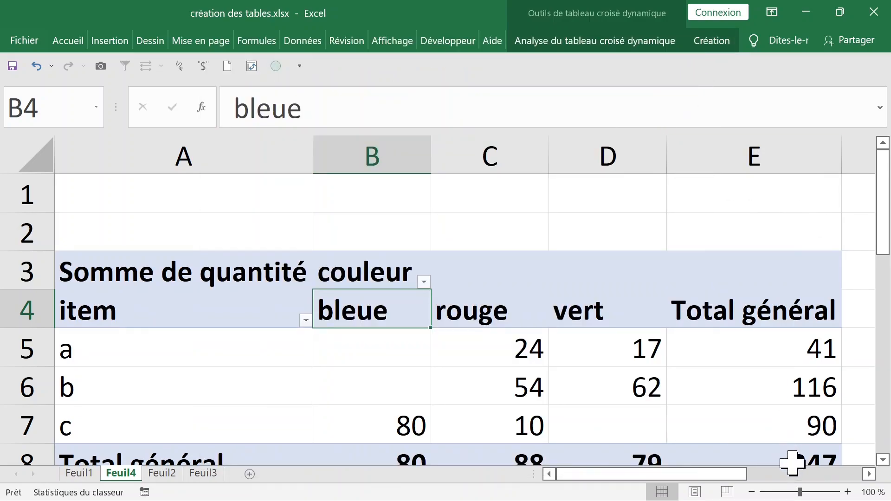
Zoom the sheet out to 67% and examine the pivot table's colour column headers and the vert quantity for item a.
{"action": "left_click_drag", "start_coordinate": [795, 494], "coordinate": [786, 487]}
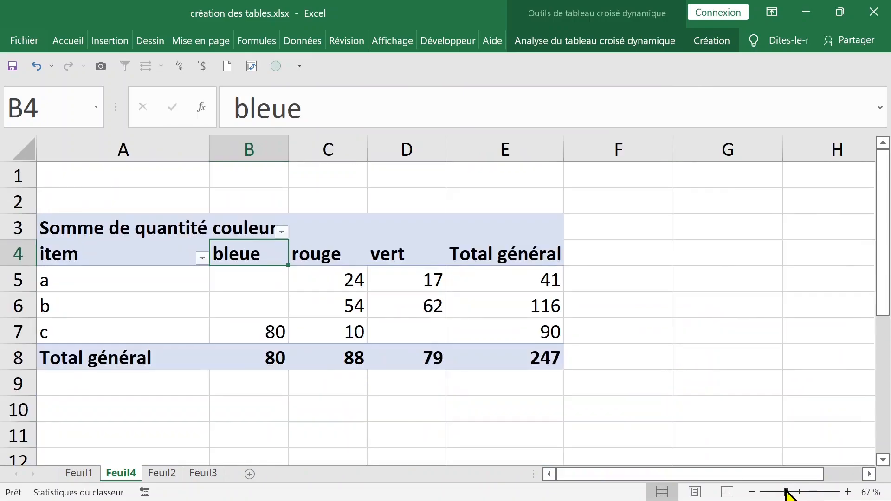
{"action": "left_click", "coordinate": [241, 271]}
{"action": "left_click", "coordinate": [245, 239]}
{"action": "left_click", "coordinate": [322, 252]}
{"action": "left_click", "coordinate": [246, 255]}
{"action": "left_click", "coordinate": [324, 256]}
{"action": "left_click", "coordinate": [382, 257]}
{"action": "left_click", "coordinate": [434, 280]}
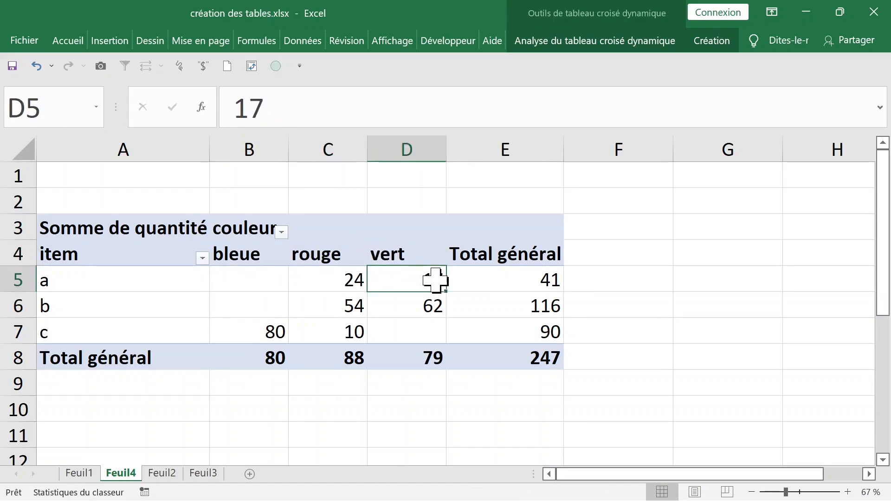
Examine the pivot table's empty cells for items a and b under bleue and item c under vert.
{"action": "left_click", "coordinate": [246, 283]}
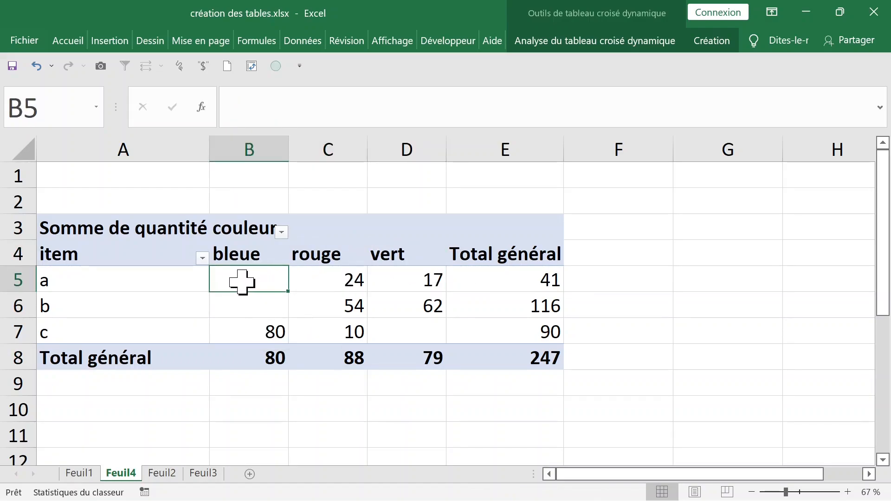
{"action": "left_click_drag", "start_coordinate": [242, 282], "coordinate": [241, 308]}
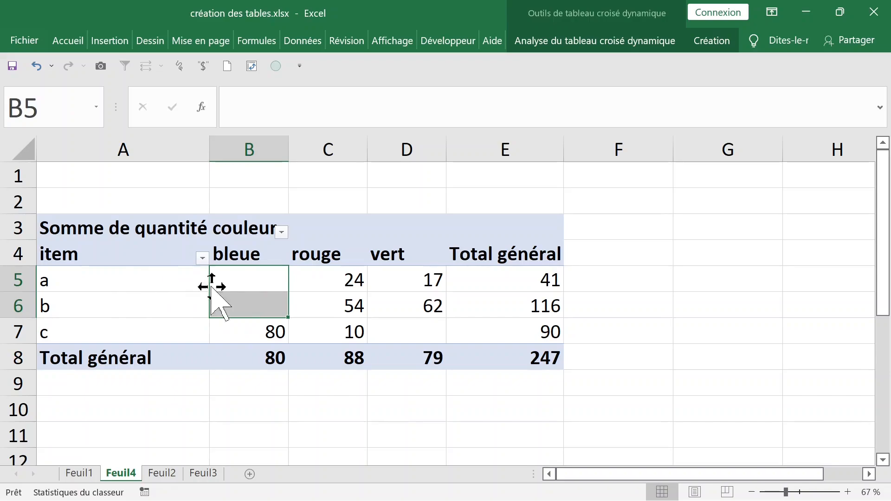
{"action": "left_click", "coordinate": [233, 276]}
{"action": "left_click", "coordinate": [237, 307]}
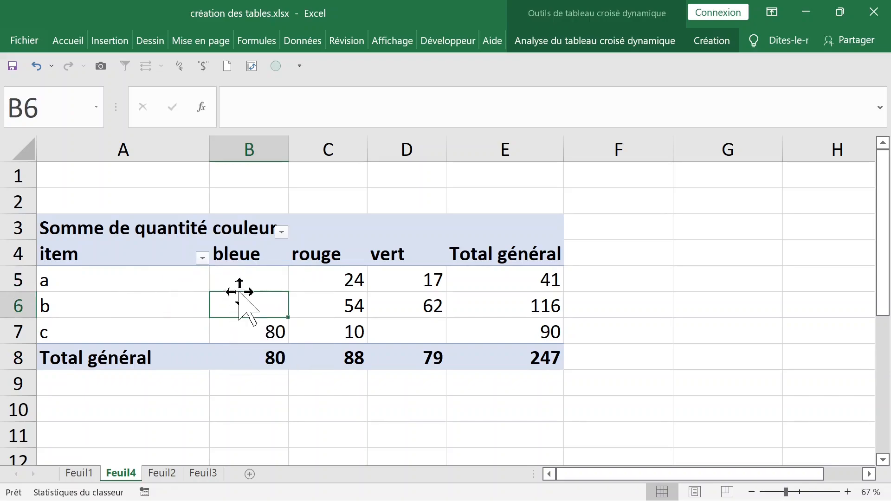
{"action": "left_click_drag", "start_coordinate": [238, 281], "coordinate": [240, 300]}
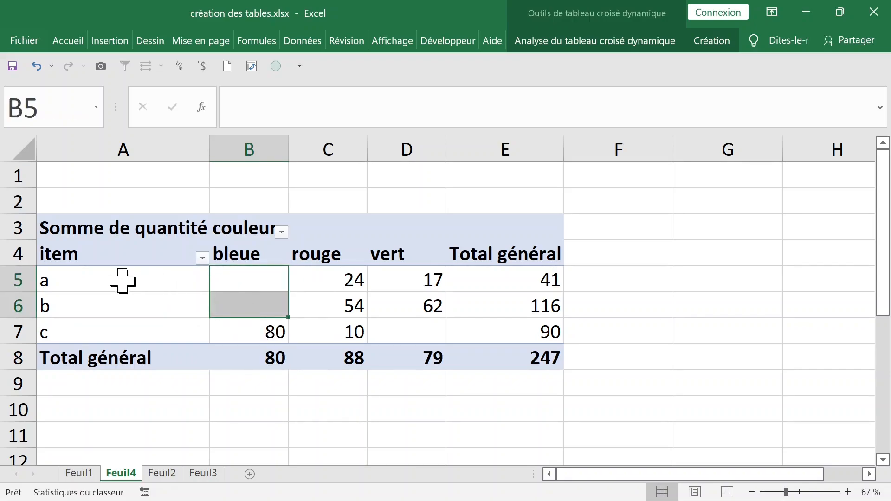
{"action": "left_click", "coordinate": [405, 327]}
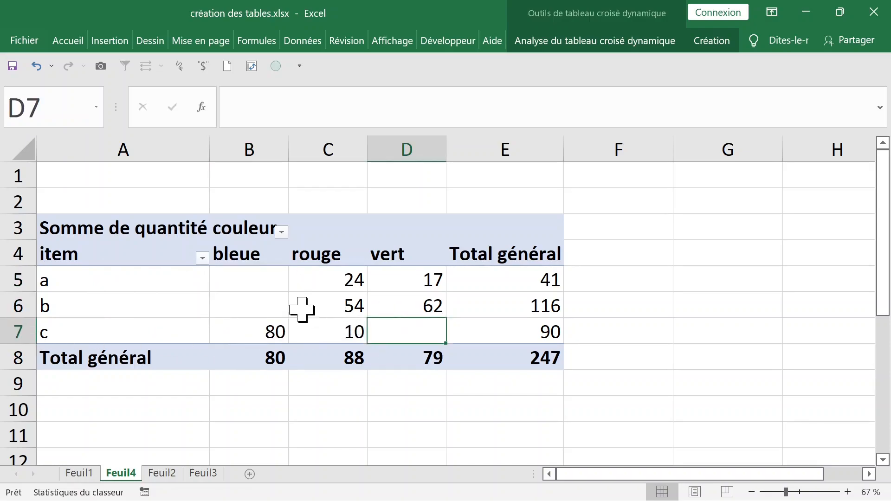
{"action": "left_click_drag", "start_coordinate": [252, 281], "coordinate": [267, 297]}
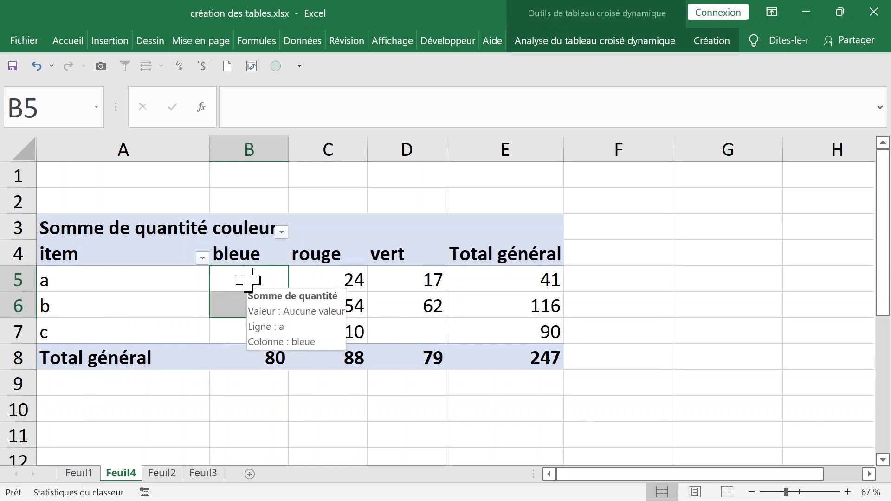
Set the pivot table options to display "non disponible" in empty cells, and check the vert cell for item c.
{"action": "left_click", "coordinate": [244, 279]}
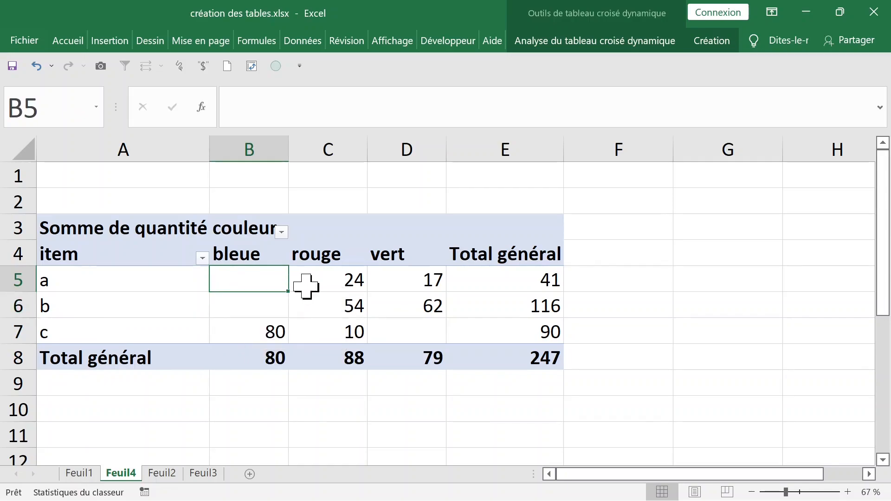
{"action": "type", "text": "0"}
{"action": "right_click", "coordinate": [244, 280]}
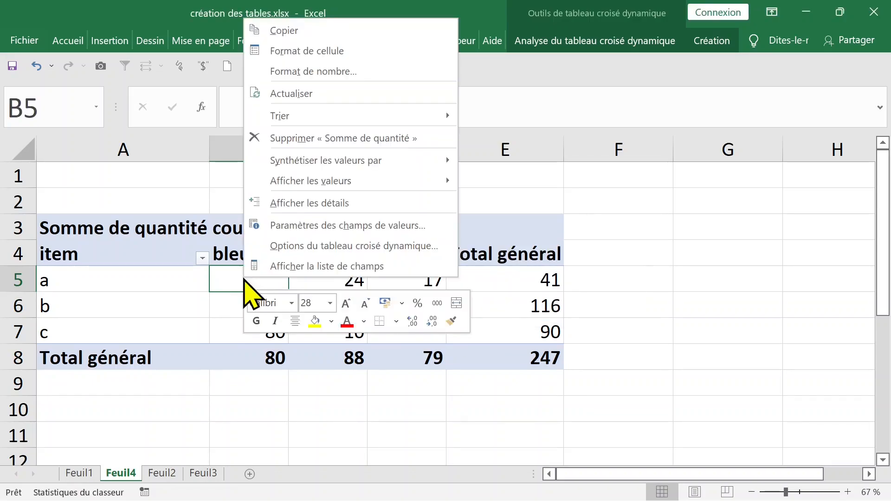
{"action": "left_click", "coordinate": [343, 251]}
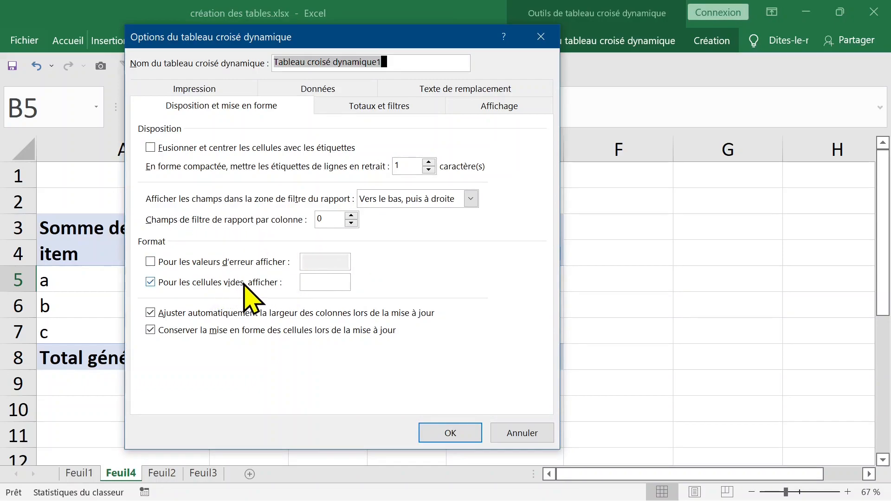
{"action": "left_click", "coordinate": [320, 282]}
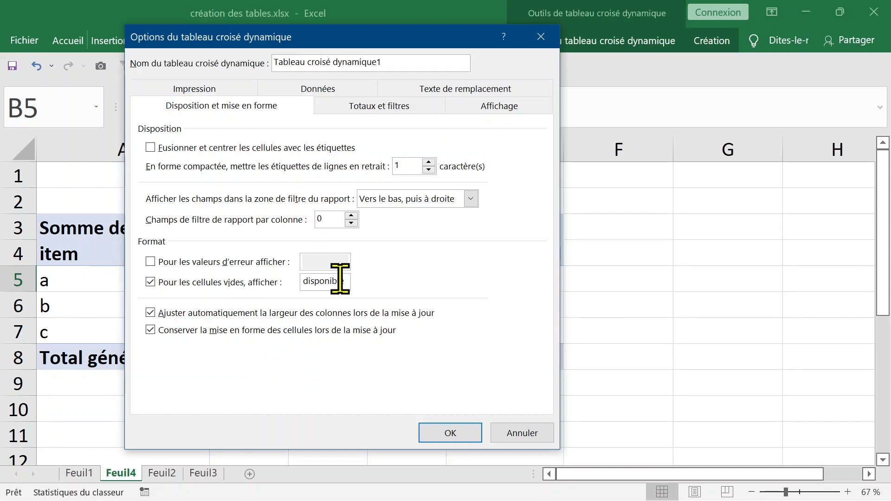
{"action": "left_click", "coordinate": [450, 433]}
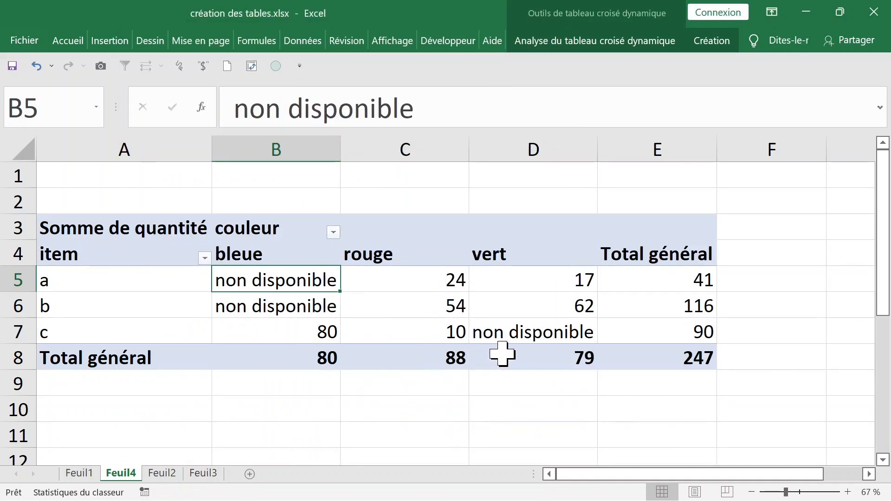
{"action": "left_click", "coordinate": [496, 329]}
Change the pivot table option for empty cells to display 0.
{"action": "left_click", "coordinate": [273, 280]}
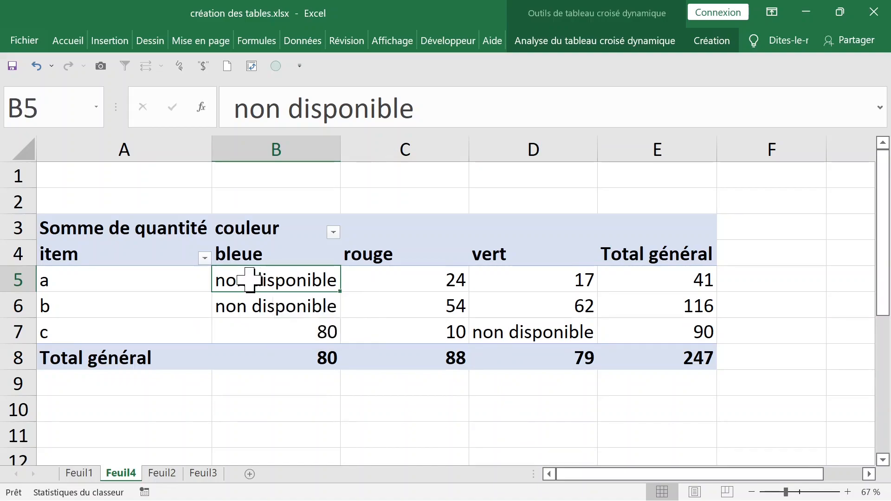
{"action": "right_click", "coordinate": [251, 282]}
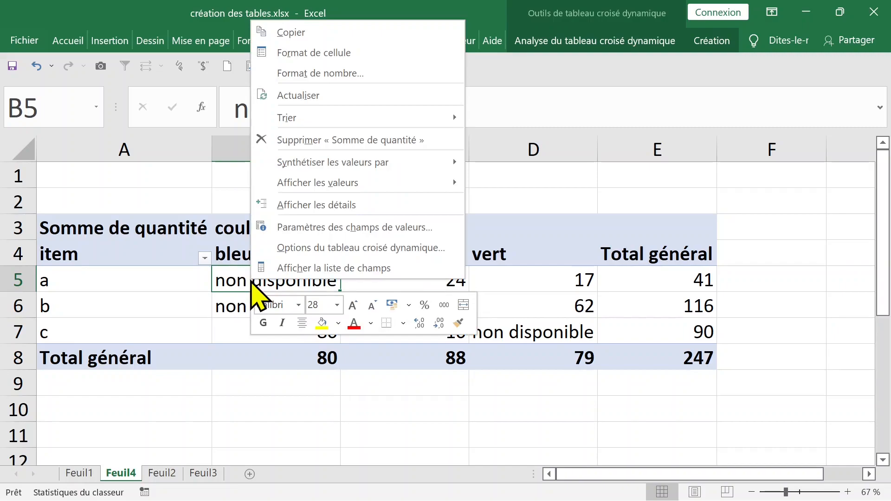
{"action": "left_click", "coordinate": [307, 247]}
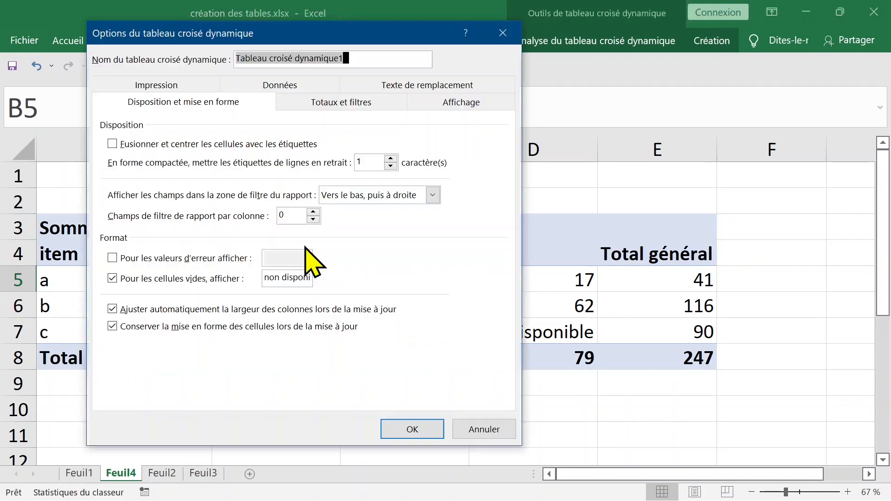
{"action": "double_click", "coordinate": [287, 278]}
{"action": "left_click", "coordinate": [286, 277]}
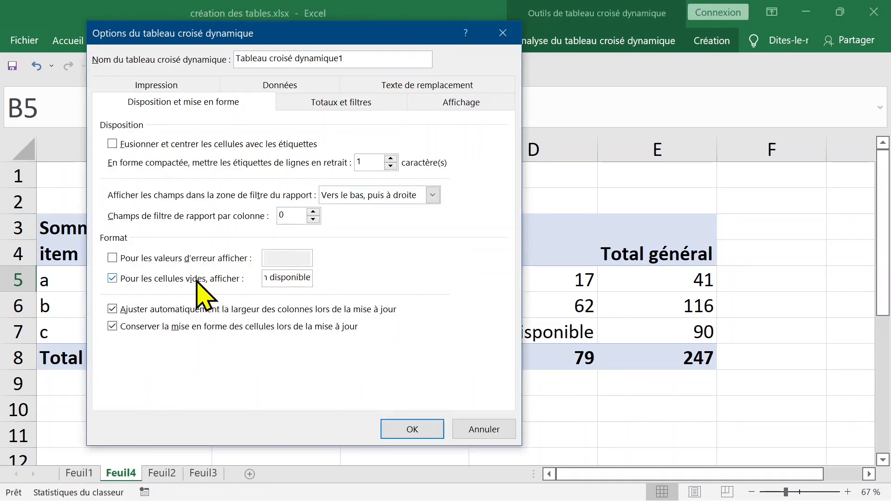
{"action": "double_click", "coordinate": [282, 277]}
{"action": "key", "text": "BackSpace"}
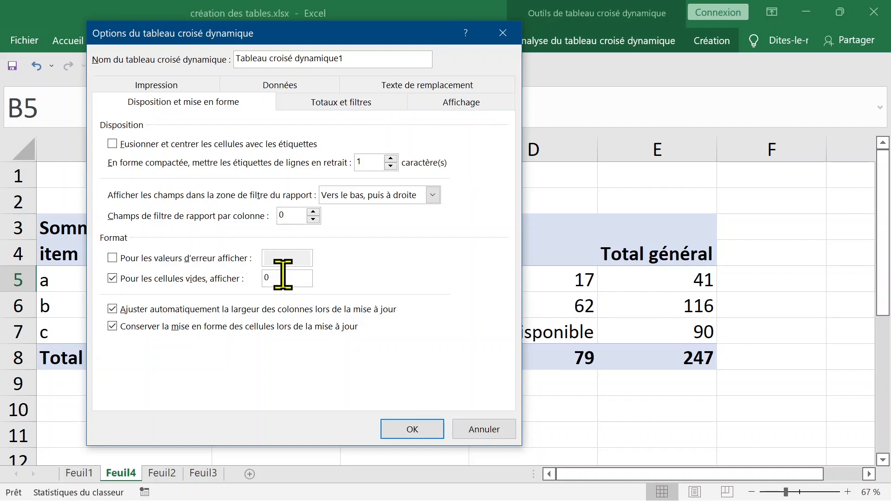
{"action": "left_click", "coordinate": [409, 429]}
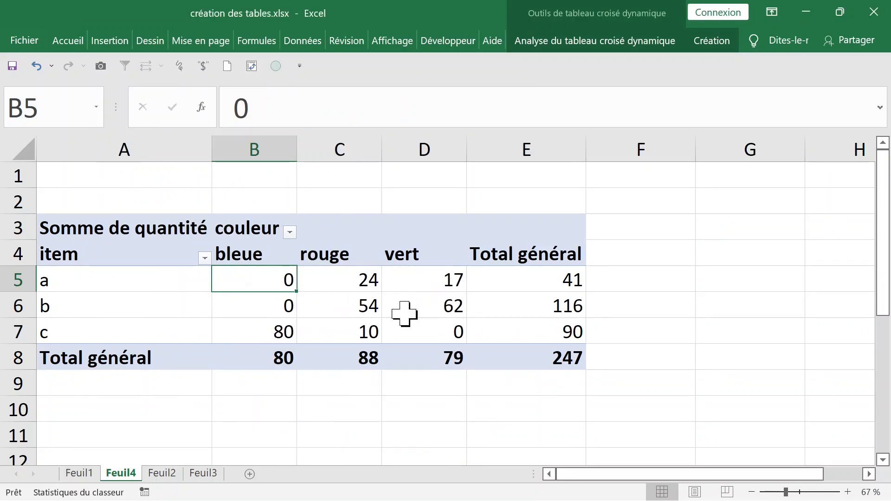
Review the whole pivot table, its item row labels a to c, and its colour column headers.
{"action": "mouse_move", "coordinate": [263, 279]}
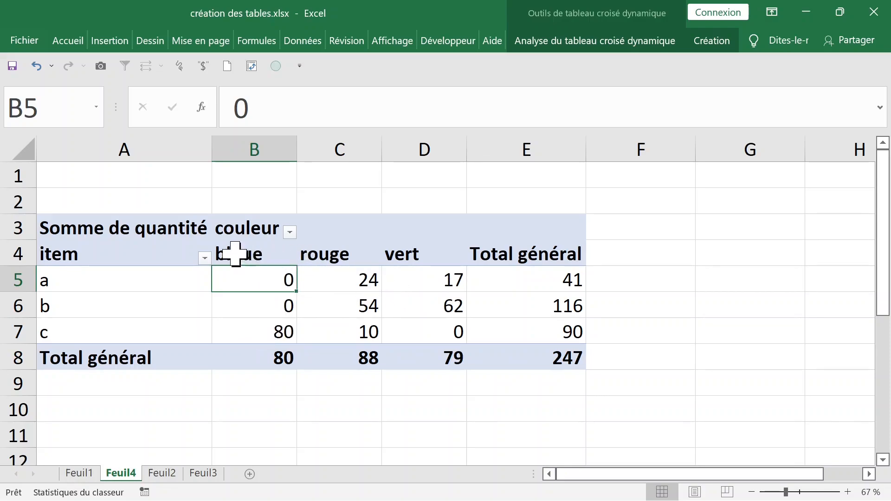
{"action": "left_click_drag", "start_coordinate": [82, 235], "coordinate": [540, 355]}
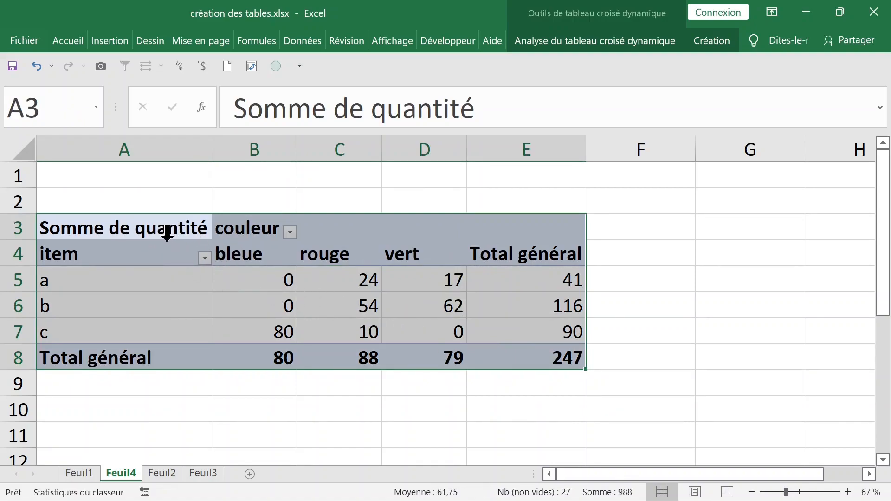
{"action": "left_click", "coordinate": [119, 258]}
{"action": "left_click", "coordinate": [94, 281]}
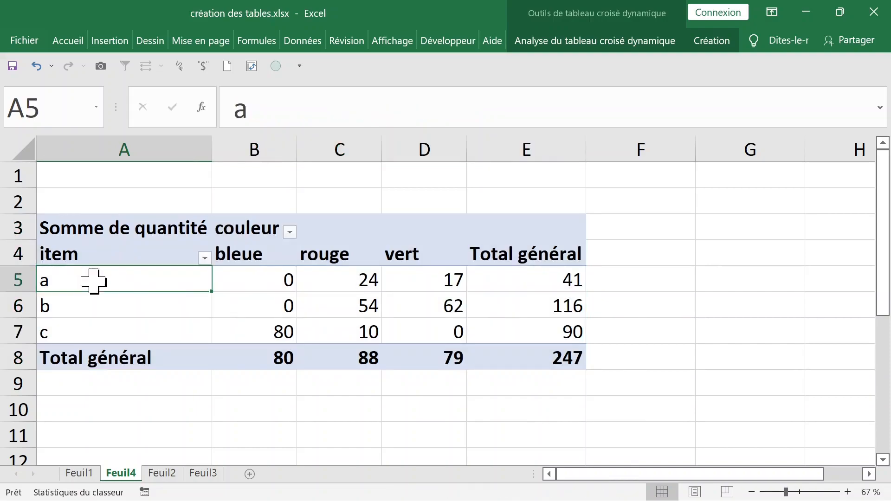
{"action": "left_click", "coordinate": [79, 305]}
{"action": "left_click", "coordinate": [75, 337]}
{"action": "left_click_drag", "start_coordinate": [90, 282], "coordinate": [91, 335]}
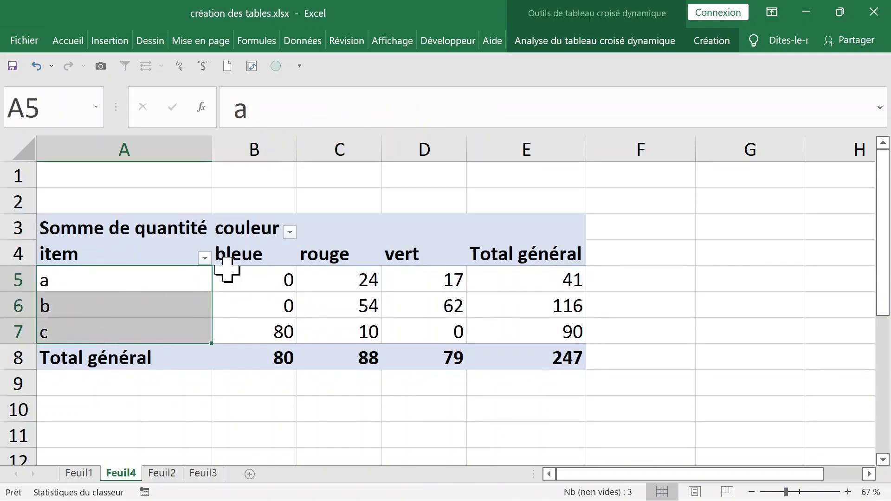
{"action": "left_click_drag", "start_coordinate": [246, 261], "coordinate": [464, 252]}
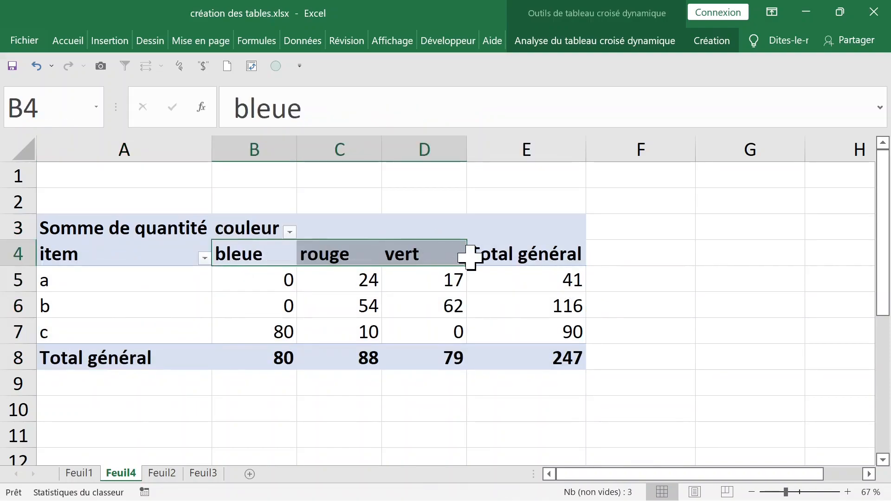
{"action": "left_click", "coordinate": [432, 258]}
{"action": "left_click", "coordinate": [329, 253]}
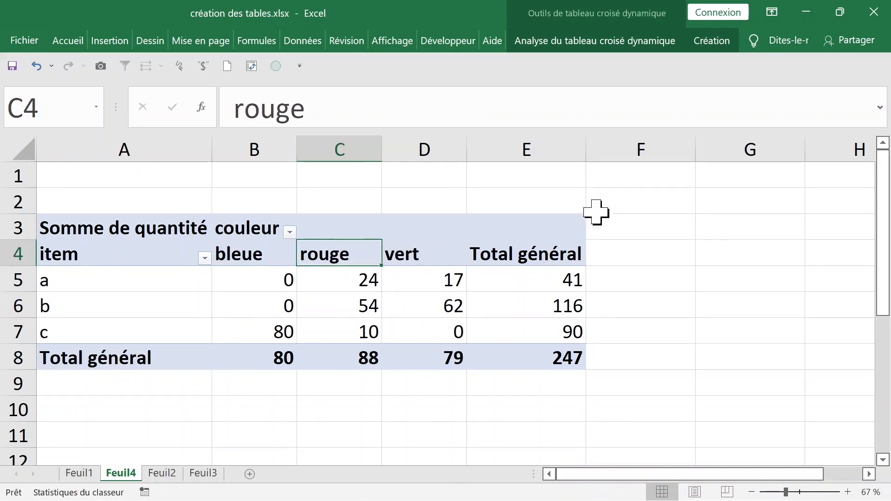
Enter the desired colour order "rouge vert bleue" in cell E1.
{"action": "left_click", "coordinate": [510, 173]}
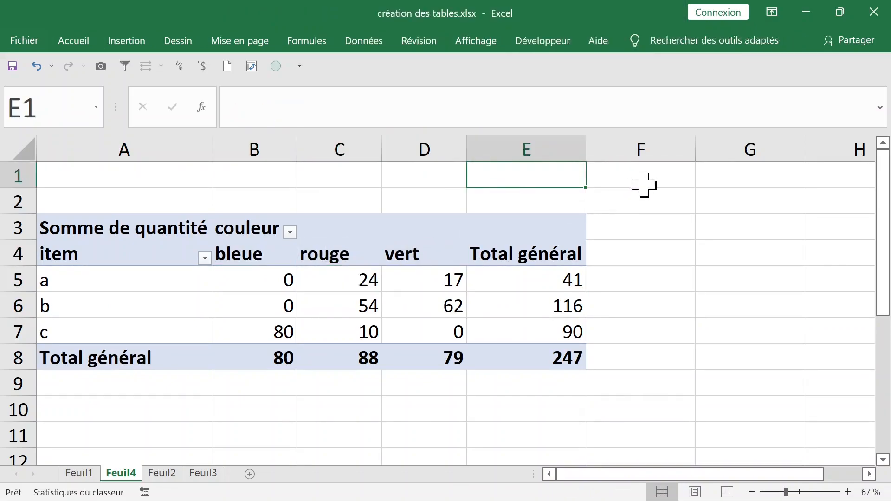
{"action": "type", "text": "rouge"}
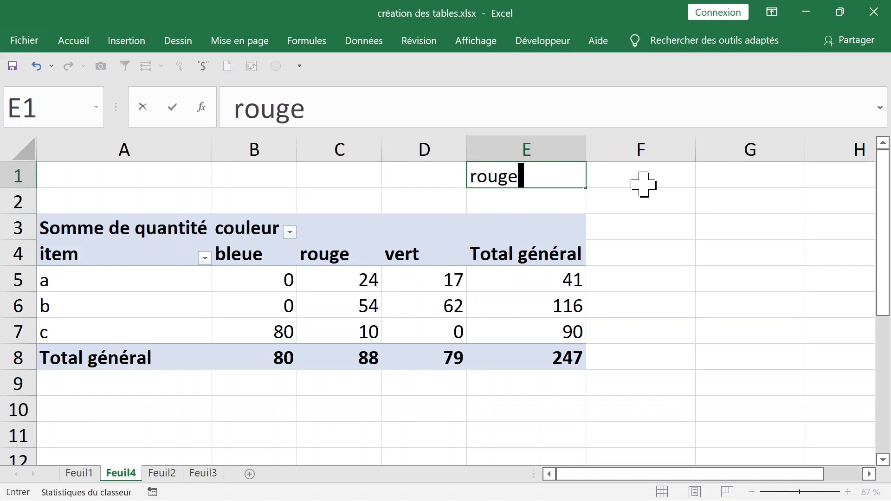
{"action": "type", "text": " vert"}
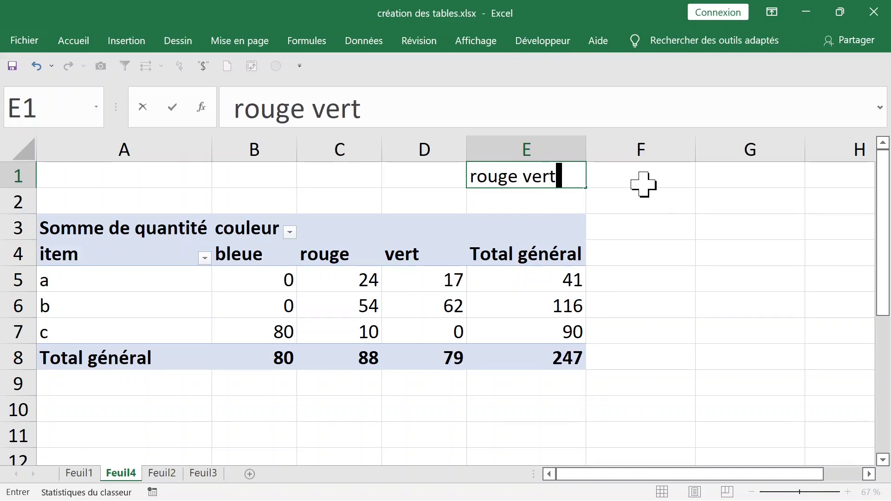
{"action": "type", "text": " bleue"}
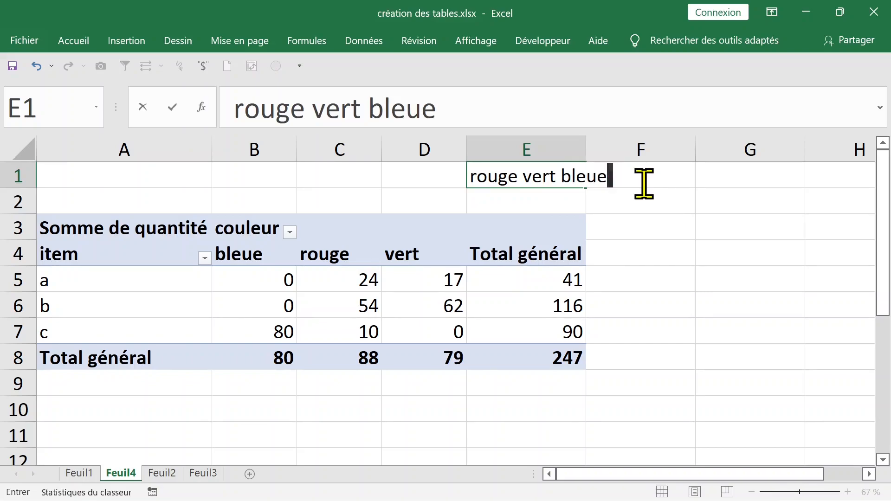
{"action": "key", "text": "Return"}
{"action": "left_click", "coordinate": [503, 175]}
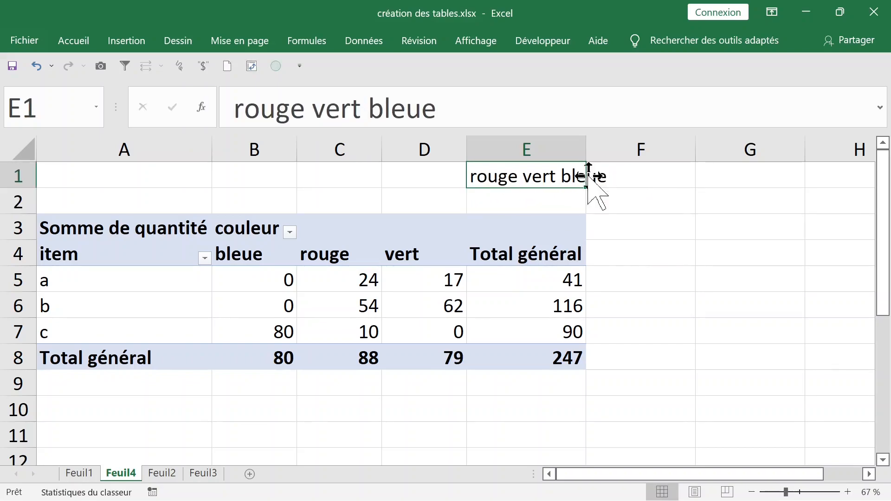
Move the rouge column ahead of bleue in the pivot table, and undo that move.
{"action": "left_click", "coordinate": [318, 256]}
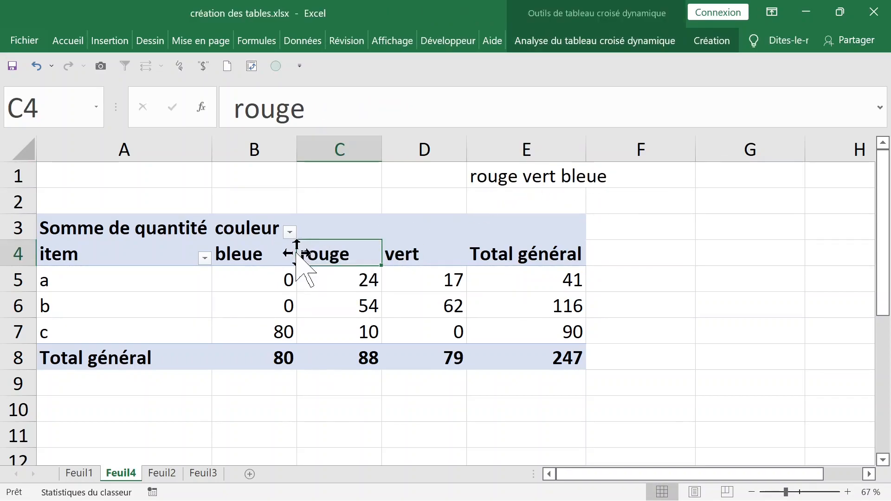
{"action": "left_click_drag", "start_coordinate": [297, 253], "coordinate": [239, 253]}
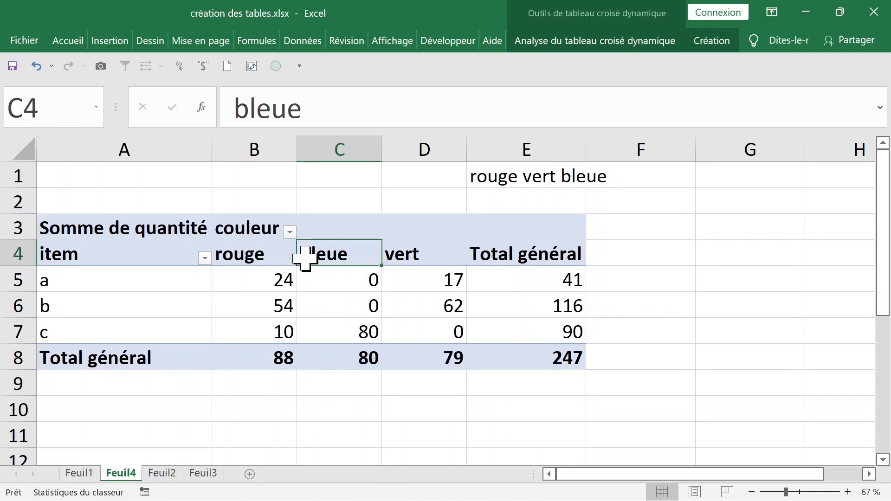
{"action": "left_click", "coordinate": [36, 66]}
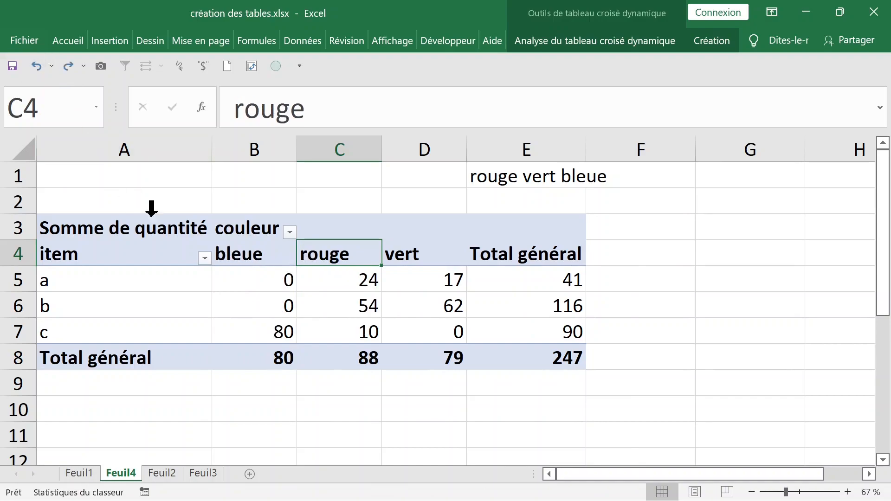
Reorder the couleur columns by overwriting the bleue header in B4 with rouge, and check the rouge values for items a to c.
{"action": "left_click", "coordinate": [238, 254]}
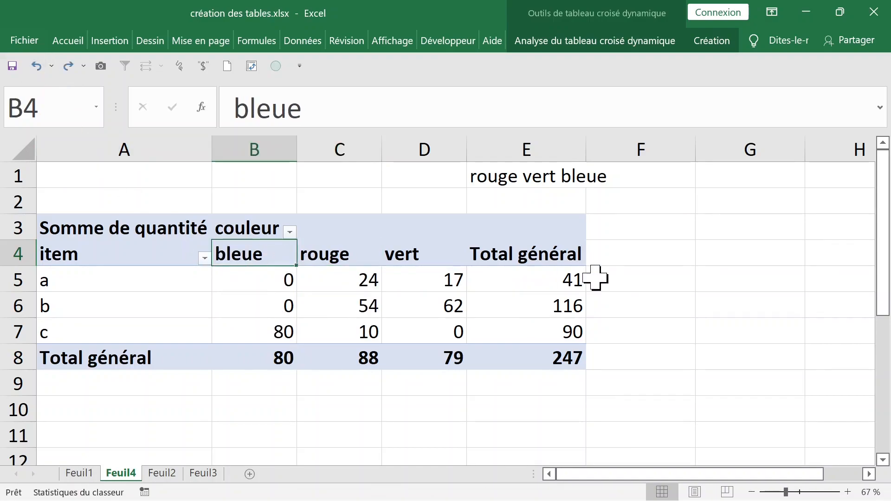
{"action": "type", "text": "rouge"}
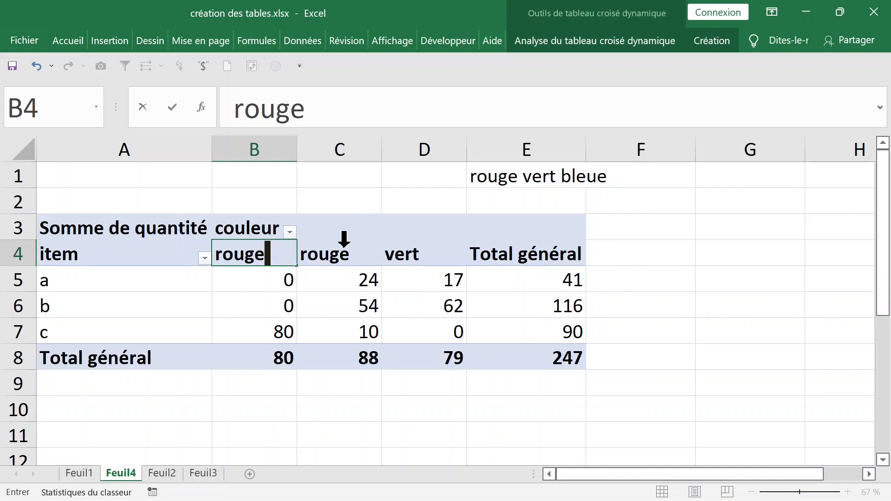
{"action": "key", "text": "Return"}
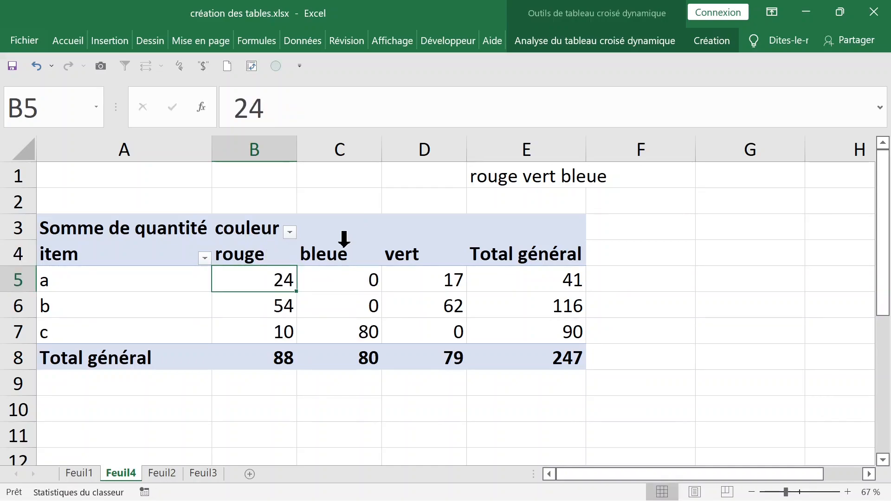
{"action": "left_click_drag", "start_coordinate": [246, 280], "coordinate": [256, 333]}
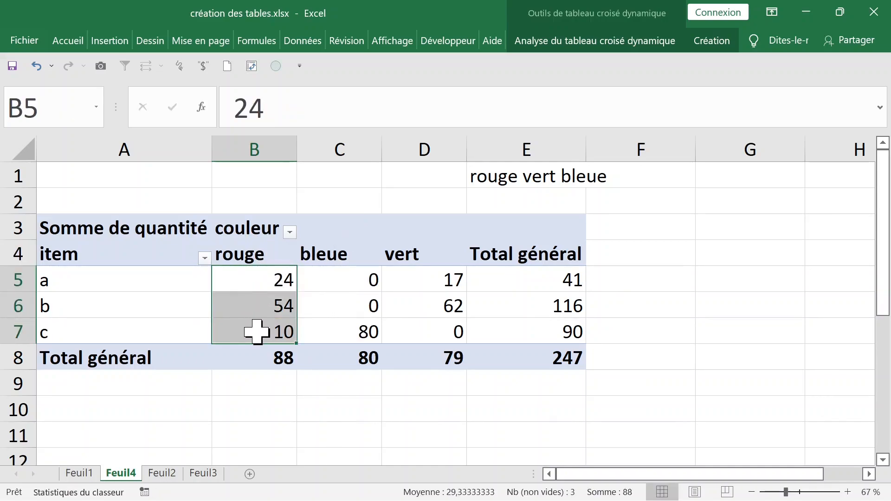
Overwrite the bleue header in C4 with vert, and undo both header-based reorderings of the couleur columns.
{"action": "left_click", "coordinate": [398, 252]}
{"action": "left_click", "coordinate": [376, 254]}
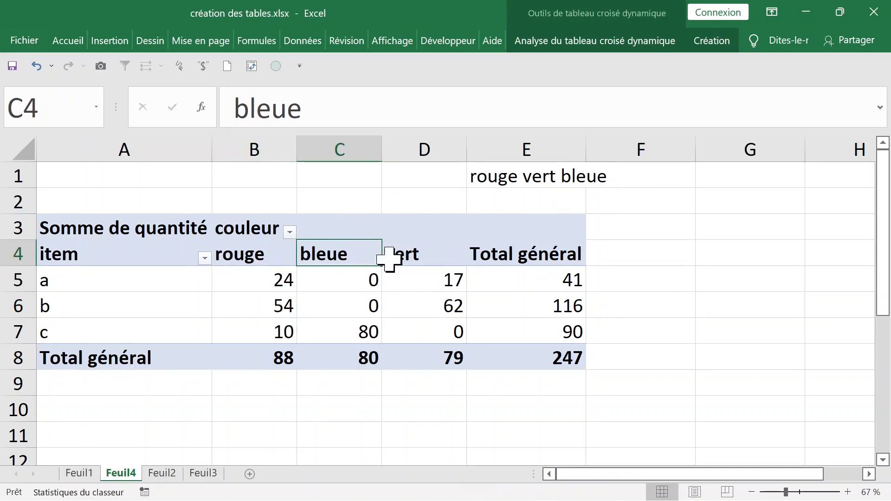
{"action": "type", "text": "vert"}
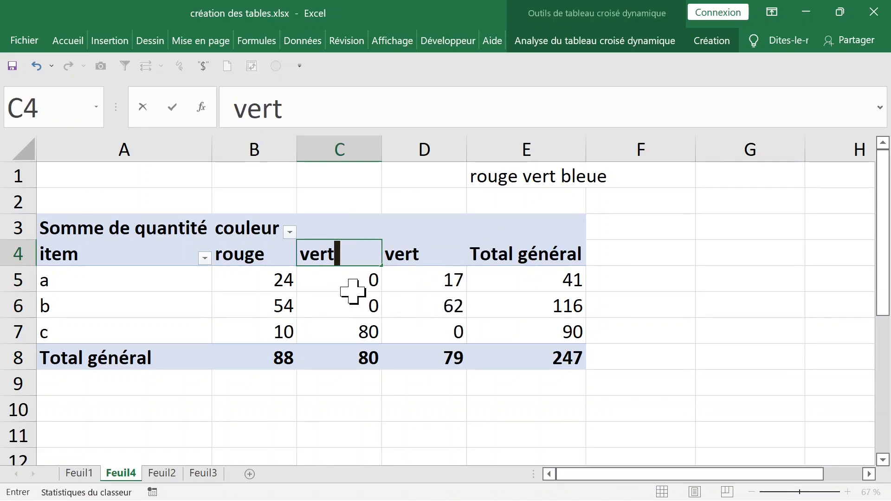
{"action": "key", "text": "Return"}
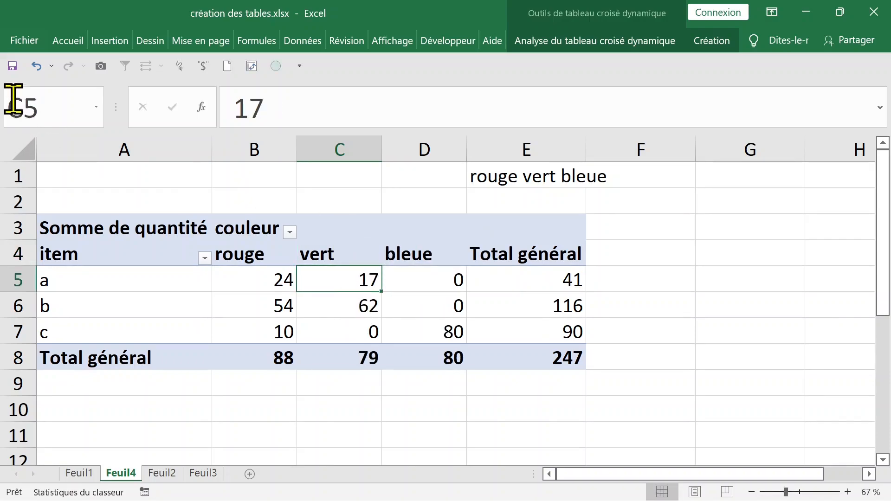
{"action": "left_click", "coordinate": [37, 71]}
{"action": "left_click", "coordinate": [37, 71]}
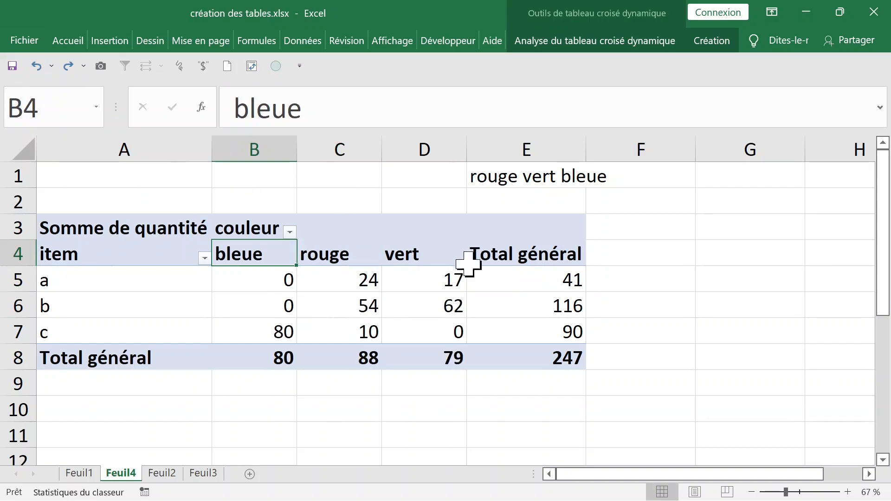
Move the rouge column after vert in the pivot table, and check columns D and C.
{"action": "left_click", "coordinate": [427, 256]}
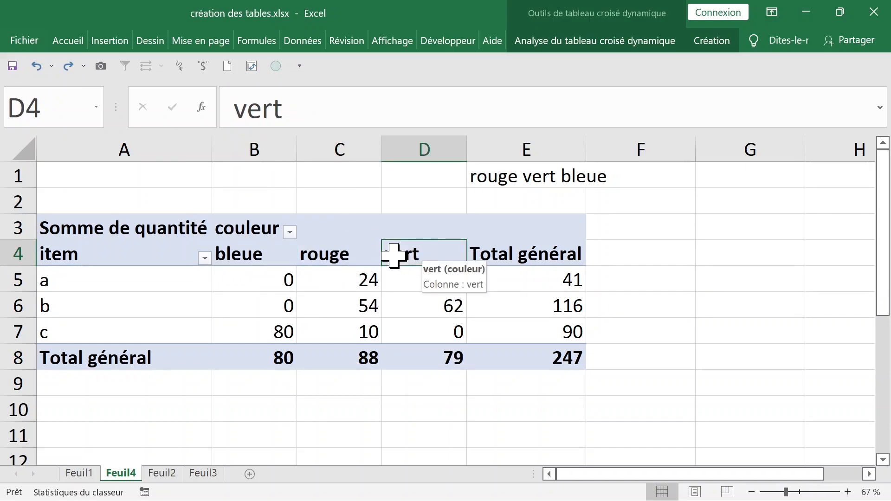
{"action": "left_click", "coordinate": [348, 252]}
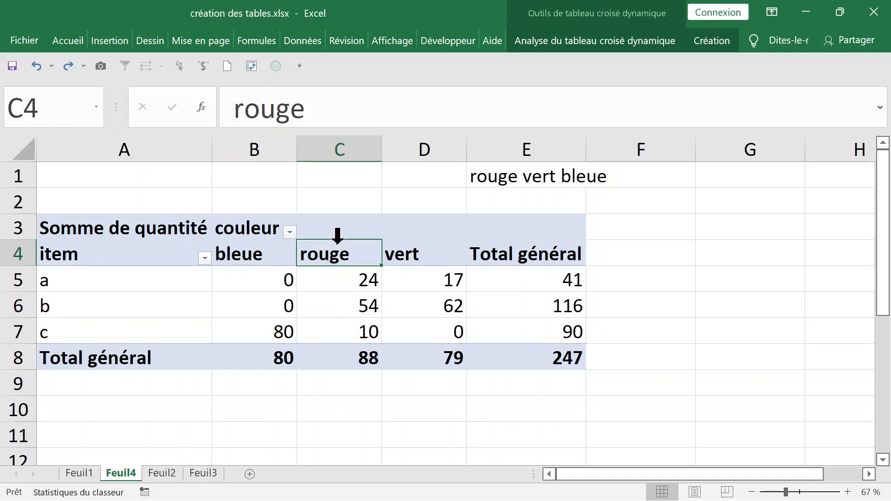
{"action": "left_click_drag", "start_coordinate": [337, 238], "coordinate": [419, 251]}
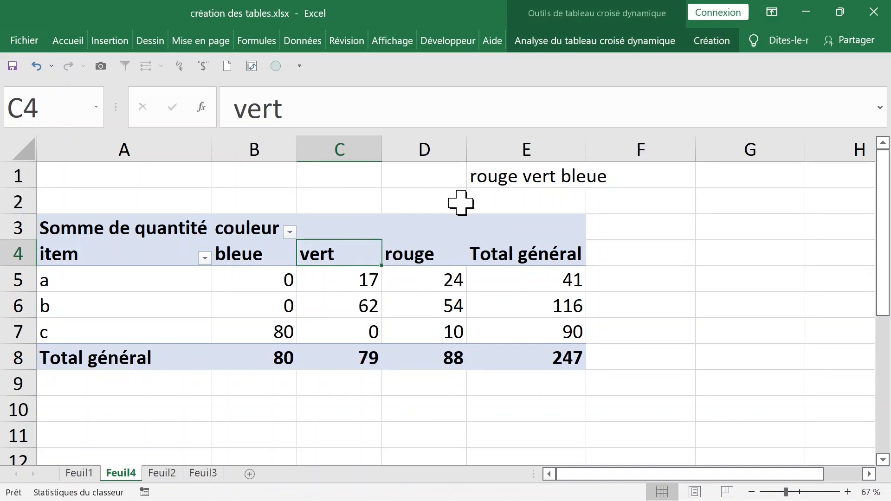
{"action": "left_click", "coordinate": [424, 148]}
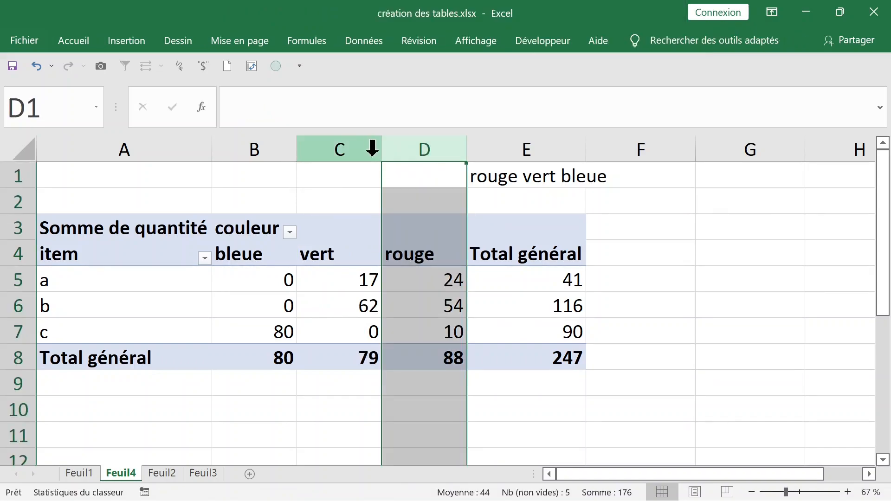
{"action": "left_click", "coordinate": [345, 148]}
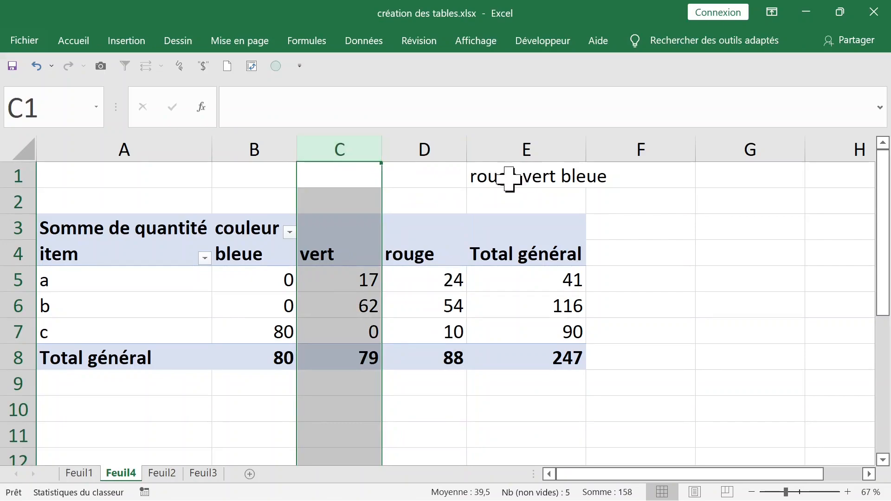
Following the order in E1, move the rouge column ahead of bleue and vert between them, and check the values for items a to c.
{"action": "left_click", "coordinate": [495, 175]}
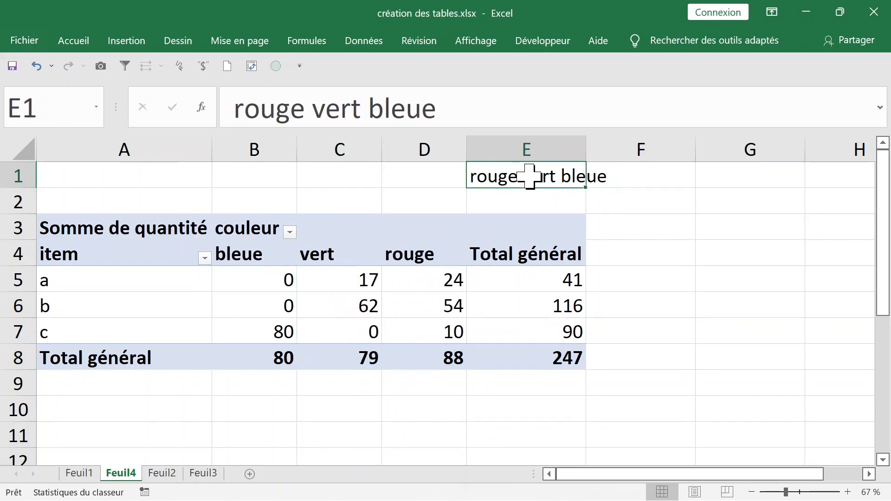
{"action": "left_click", "coordinate": [592, 175]}
{"action": "left_click", "coordinate": [410, 237]}
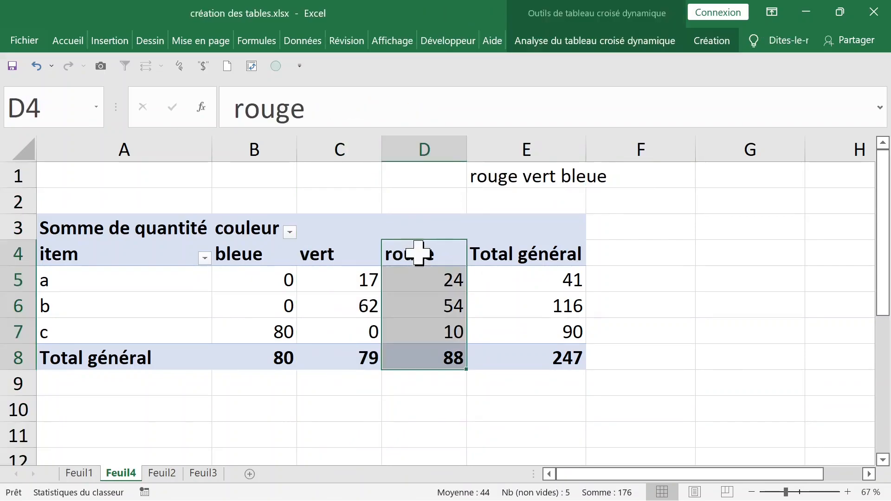
{"action": "left_click", "coordinate": [415, 252]}
{"action": "left_click_drag", "start_coordinate": [382, 252], "coordinate": [238, 253]}
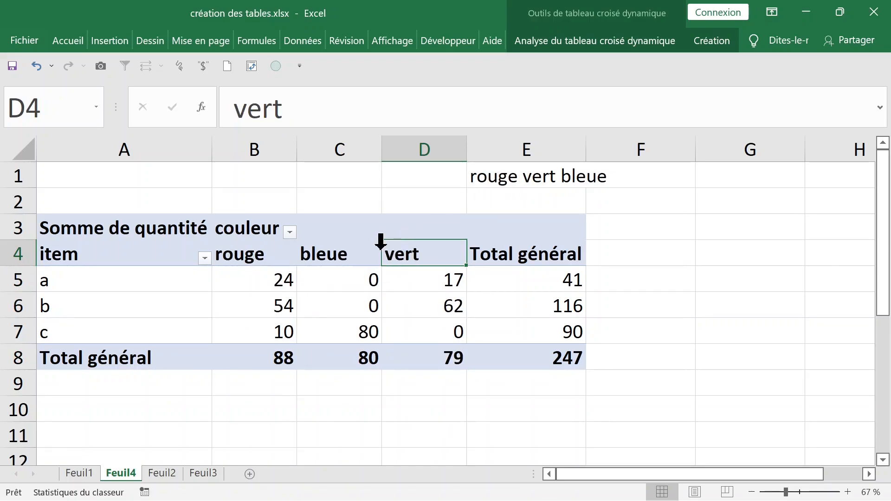
{"action": "left_click_drag", "start_coordinate": [388, 236], "coordinate": [316, 253]}
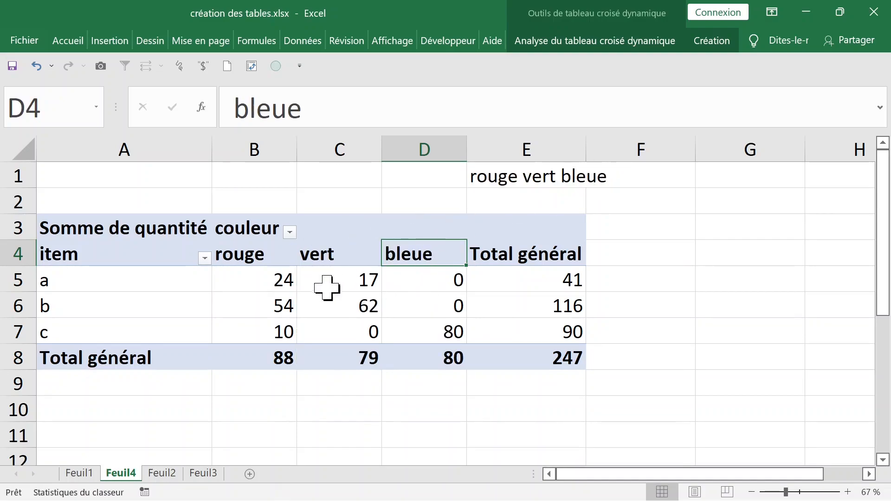
{"action": "left_click_drag", "start_coordinate": [263, 284], "coordinate": [543, 339]}
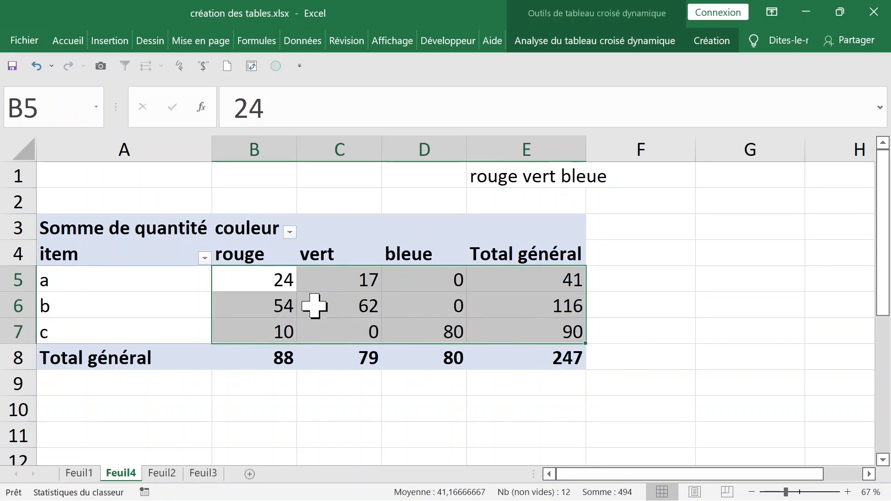